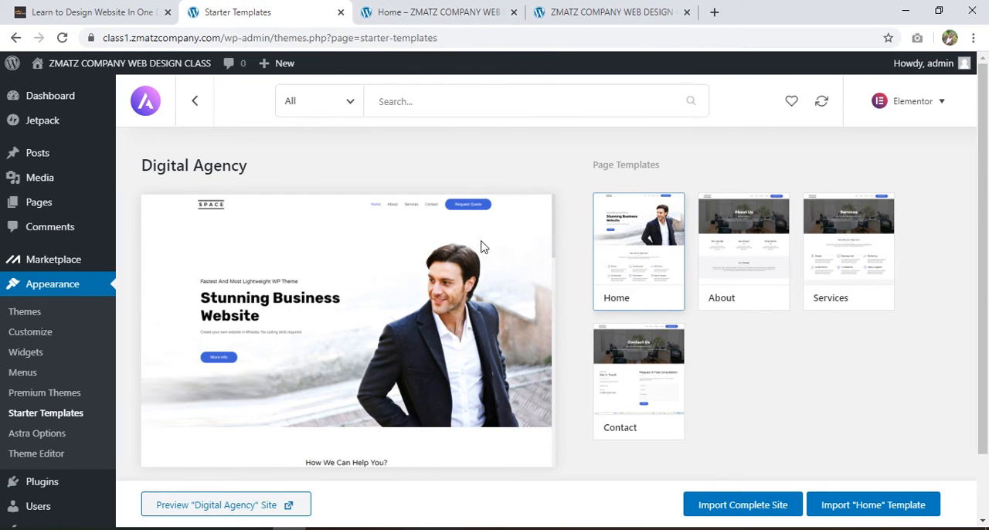
Close the Starter Templates page and look over the imported home page from its header to the copyright footer
{"action": "left_click", "coordinate": [341, 13]}
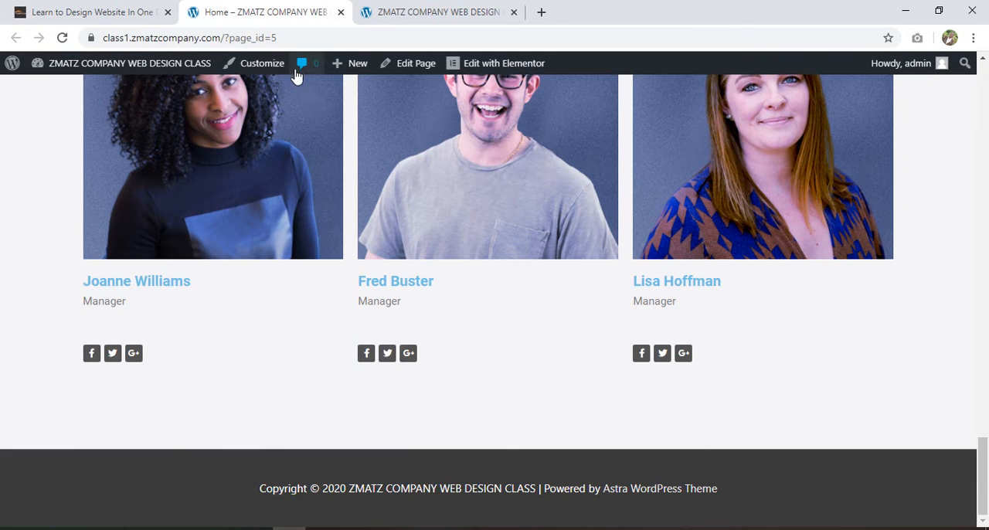
{"action": "scroll", "coordinate": [645, 307], "scroll_direction": "up", "scroll_amount": 20}
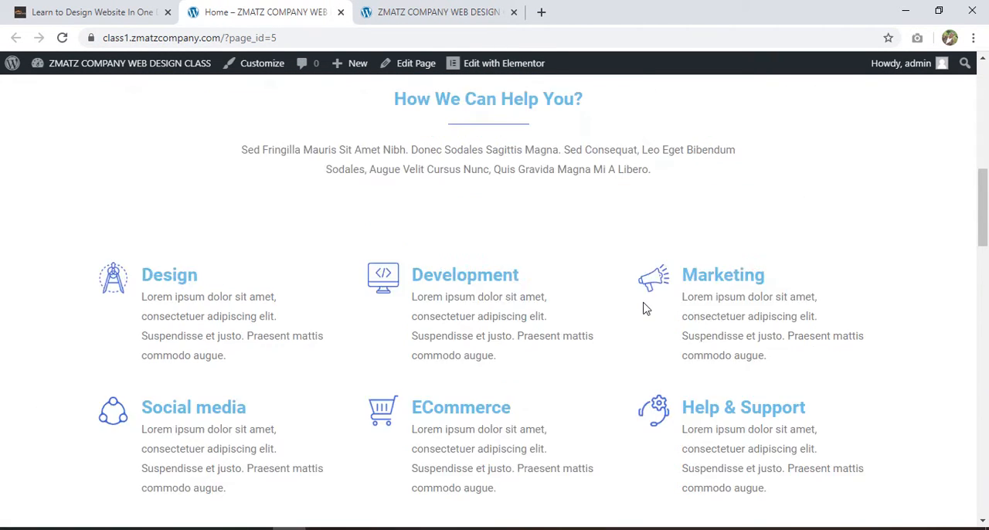
{"action": "scroll", "coordinate": [644, 307], "scroll_direction": "down", "scroll_amount": 10}
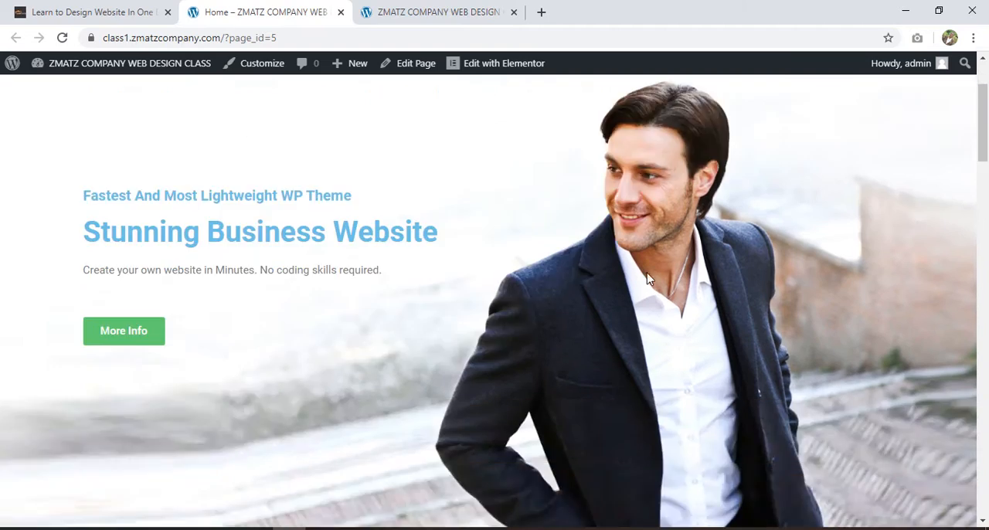
{"action": "scroll", "coordinate": [646, 277], "scroll_direction": "down", "scroll_amount": 3}
{"action": "scroll", "coordinate": [644, 277], "scroll_direction": "up", "scroll_amount": 12}
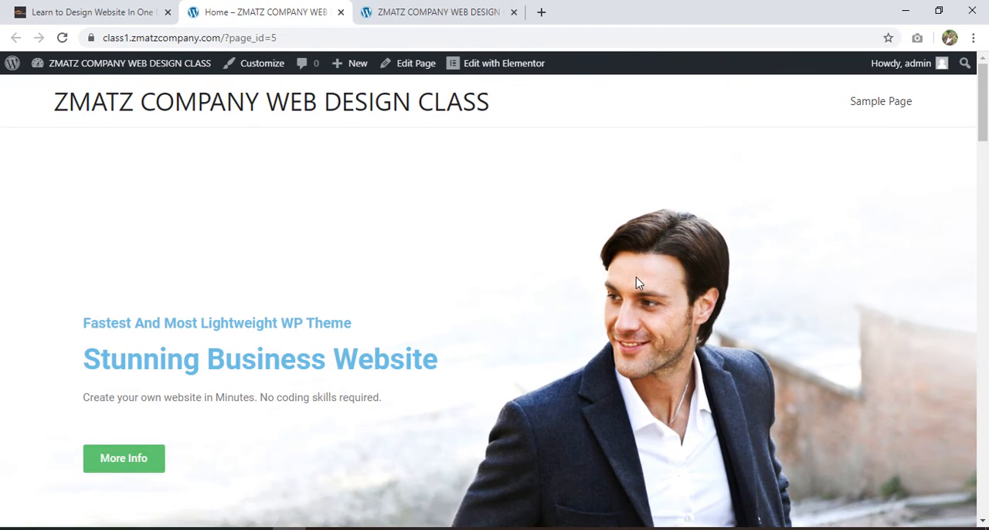
{"action": "scroll", "coordinate": [587, 235], "scroll_direction": "down", "scroll_amount": 7}
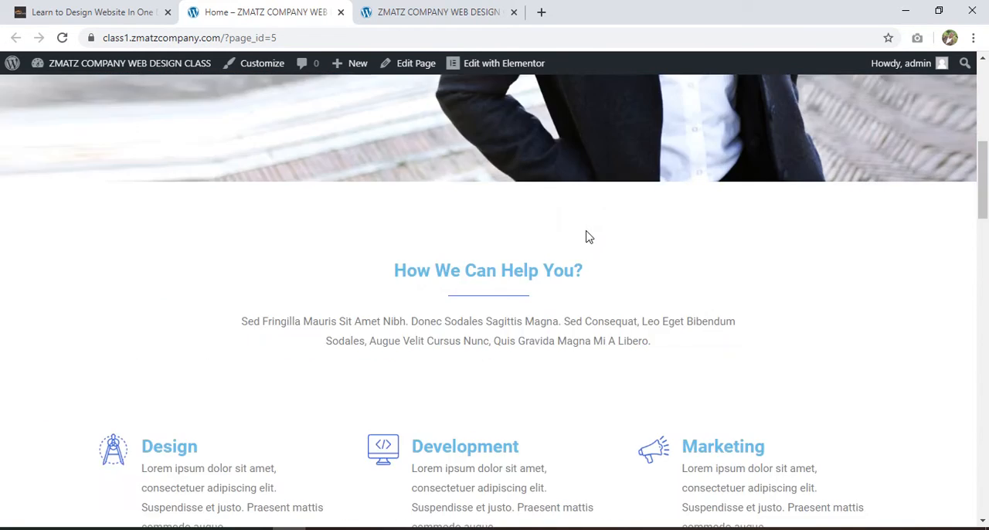
{"action": "scroll", "coordinate": [587, 236], "scroll_direction": "up", "scroll_amount": 1}
{"action": "scroll", "coordinate": [588, 238], "scroll_direction": "down", "scroll_amount": 3}
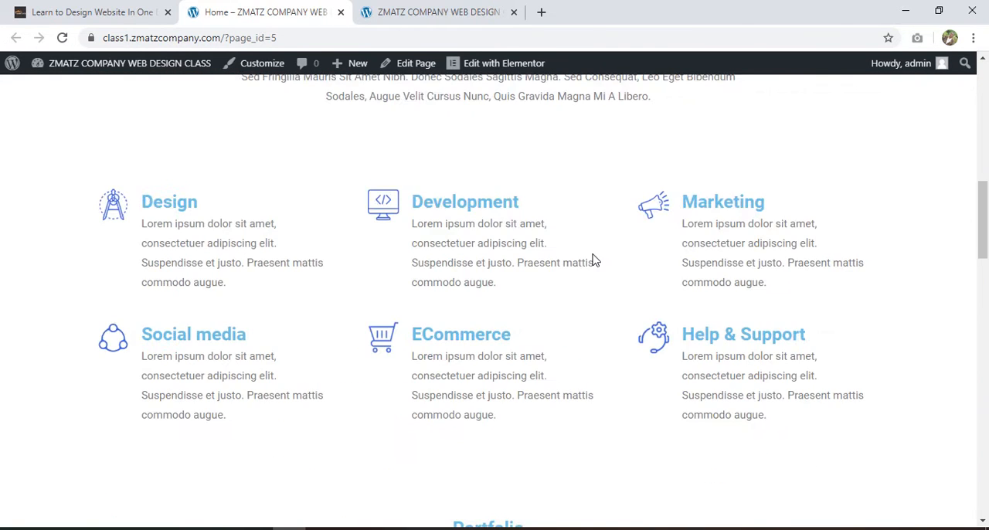
{"action": "scroll", "coordinate": [595, 256], "scroll_direction": "down", "scroll_amount": 5}
{"action": "scroll", "coordinate": [592, 260], "scroll_direction": "up", "scroll_amount": 2}
{"action": "left_click_drag", "start_coordinate": [981, 245], "coordinate": [986, 471]}
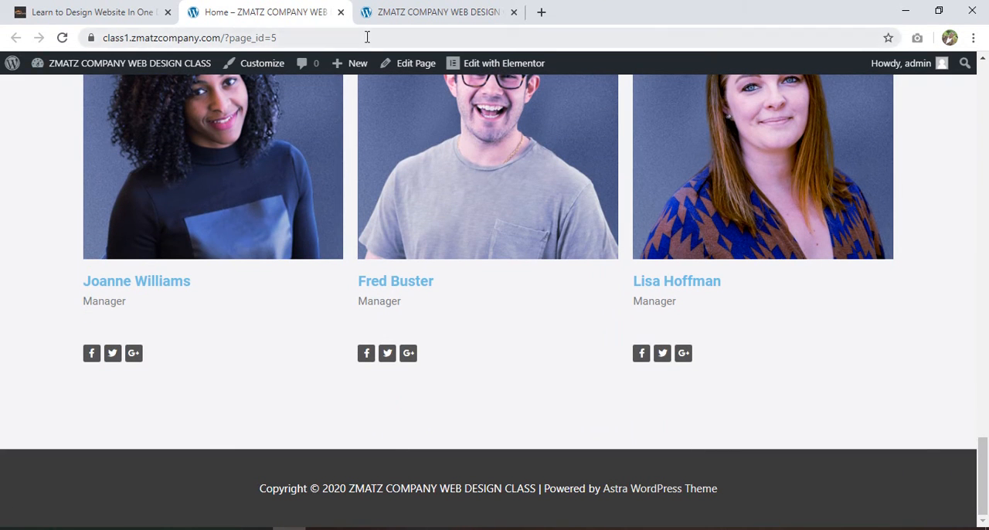
{"action": "left_click", "coordinate": [390, 11]}
{"action": "left_click", "coordinate": [285, 7]}
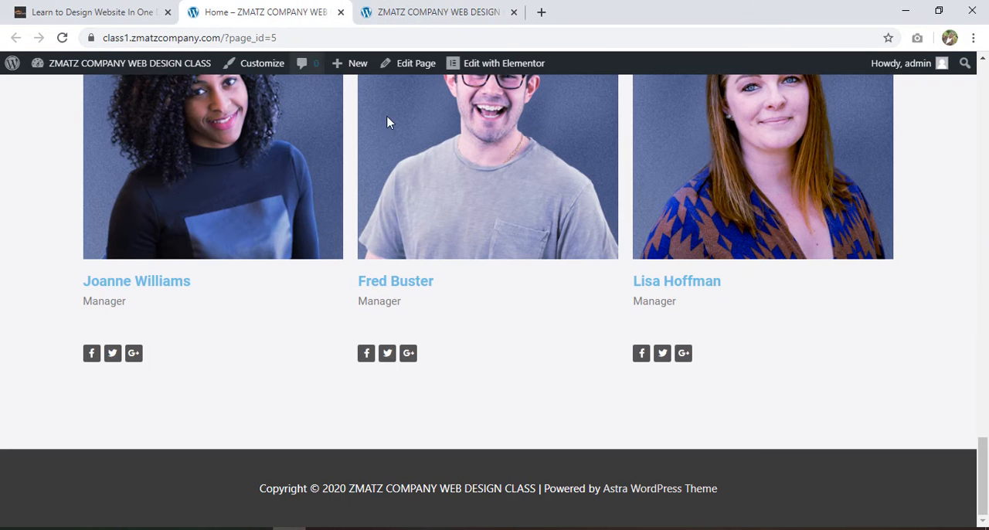
{"action": "left_click_drag", "start_coordinate": [985, 466], "coordinate": [975, 93]}
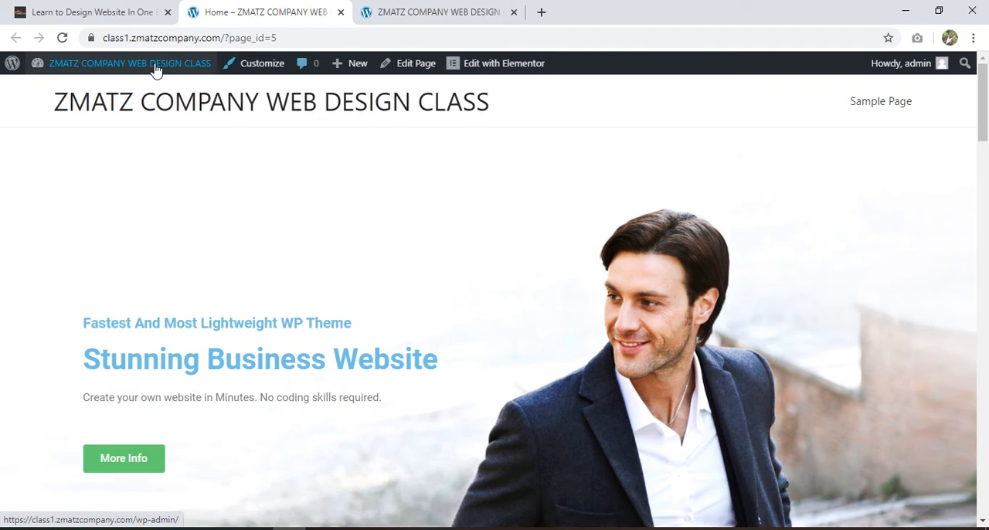
Open the site's Dashboard in a new browser tab placed before the Home page's tab
{"action": "mouse_move", "coordinate": [151, 69]}
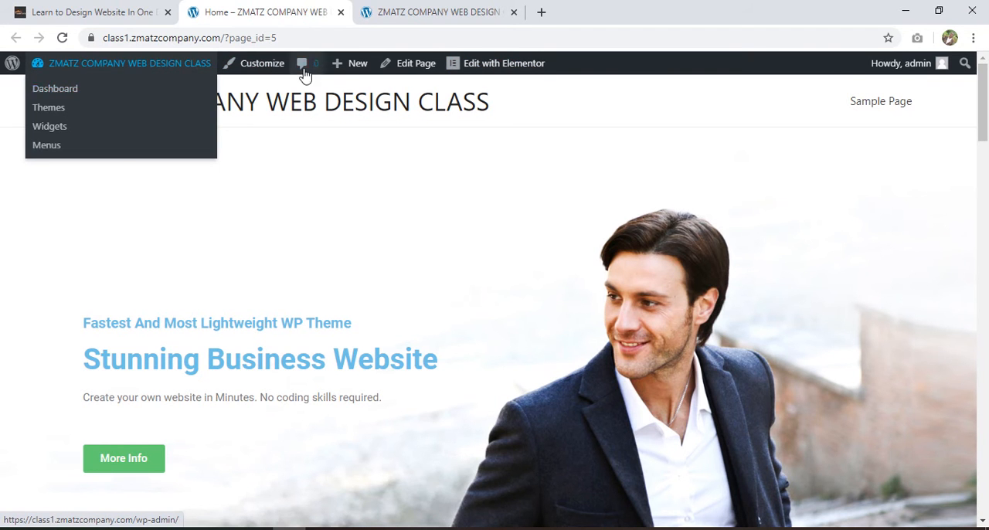
{"action": "right_click", "coordinate": [52, 92]}
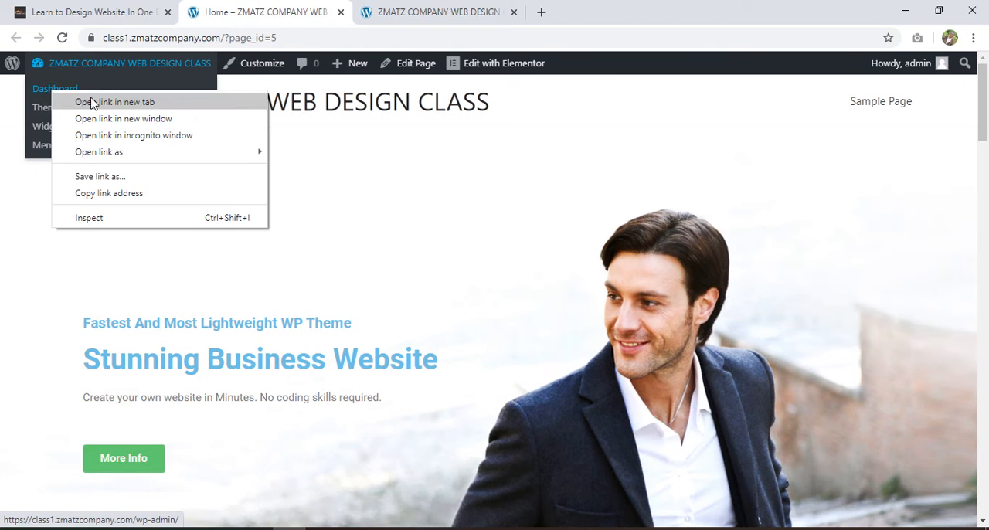
{"action": "left_click", "coordinate": [85, 99]}
{"action": "left_click_drag", "start_coordinate": [415, 9], "coordinate": [285, 32]}
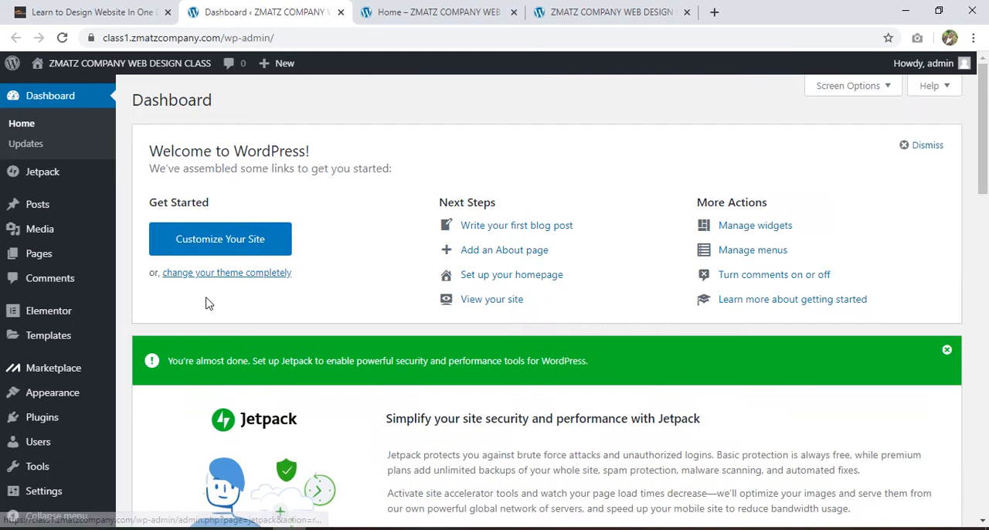
Open the Astra Options page from the Appearance settings in a new browser tab and switch to it
{"action": "scroll", "coordinate": [35, 363], "scroll_direction": "down", "scroll_amount": 3}
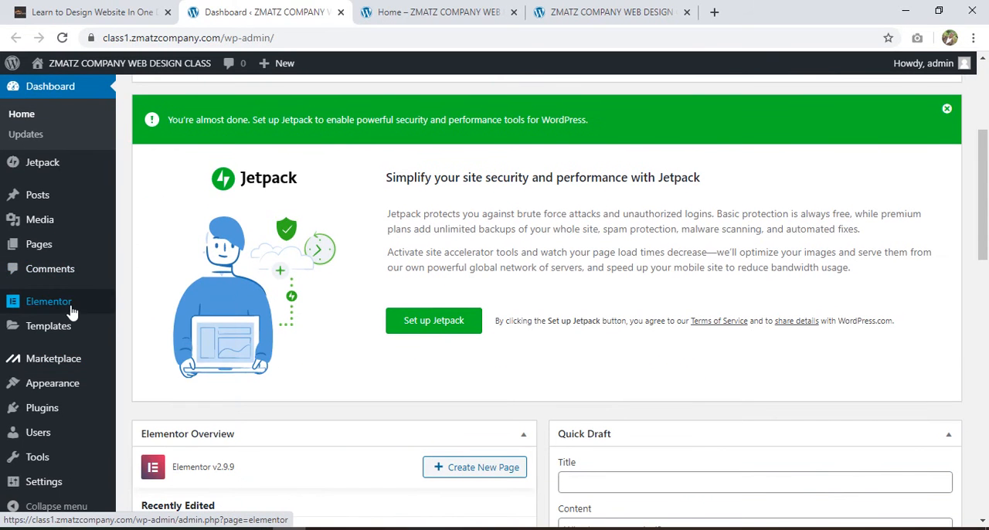
{"action": "mouse_move", "coordinate": [71, 311]}
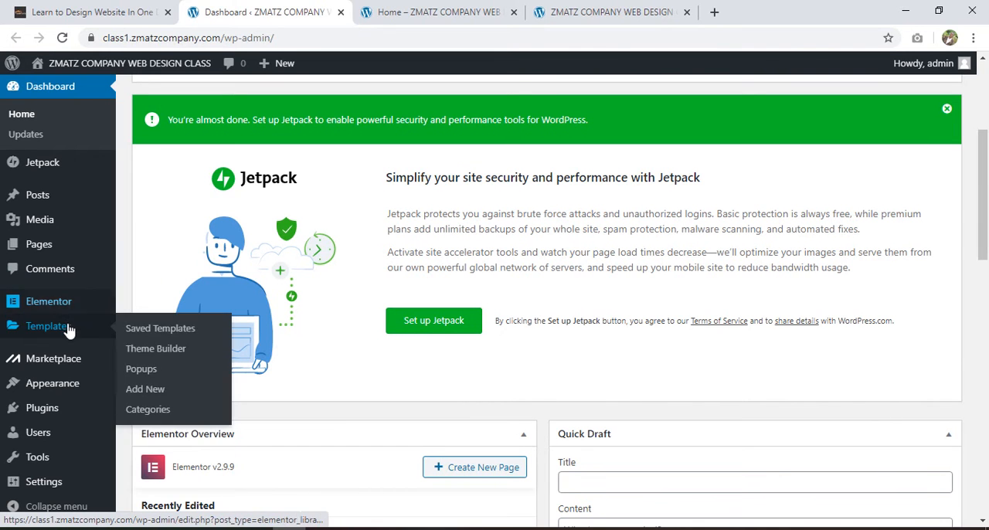
{"action": "mouse_move", "coordinate": [56, 387]}
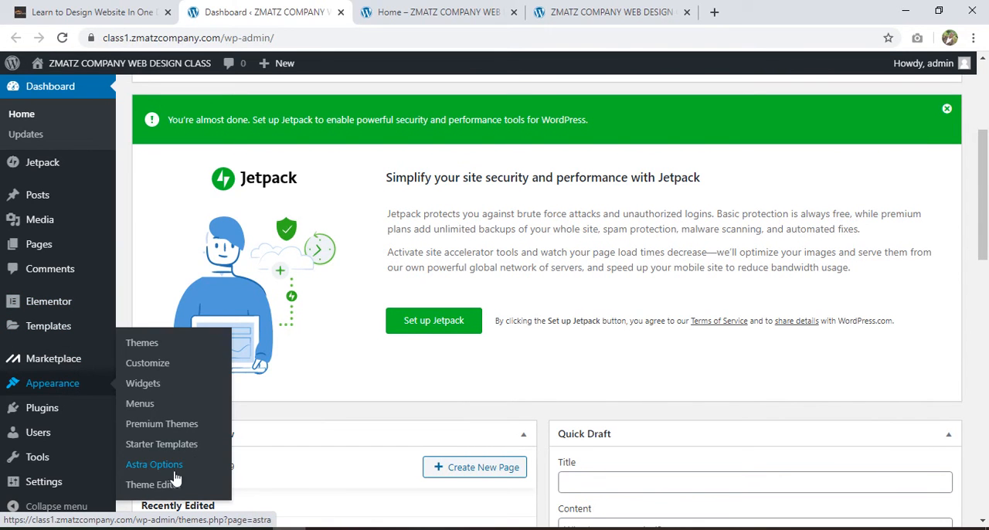
{"action": "right_click", "coordinate": [147, 470]}
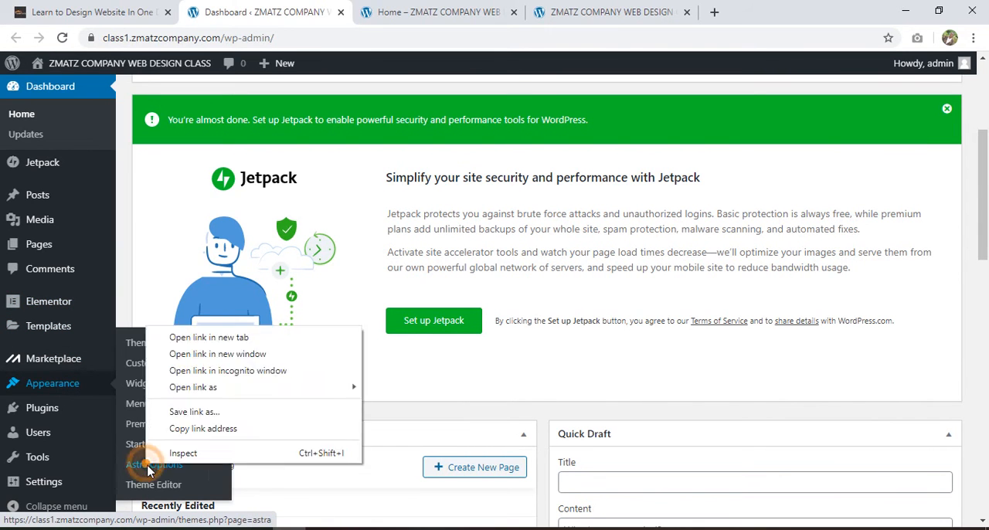
{"action": "left_click", "coordinate": [209, 337]}
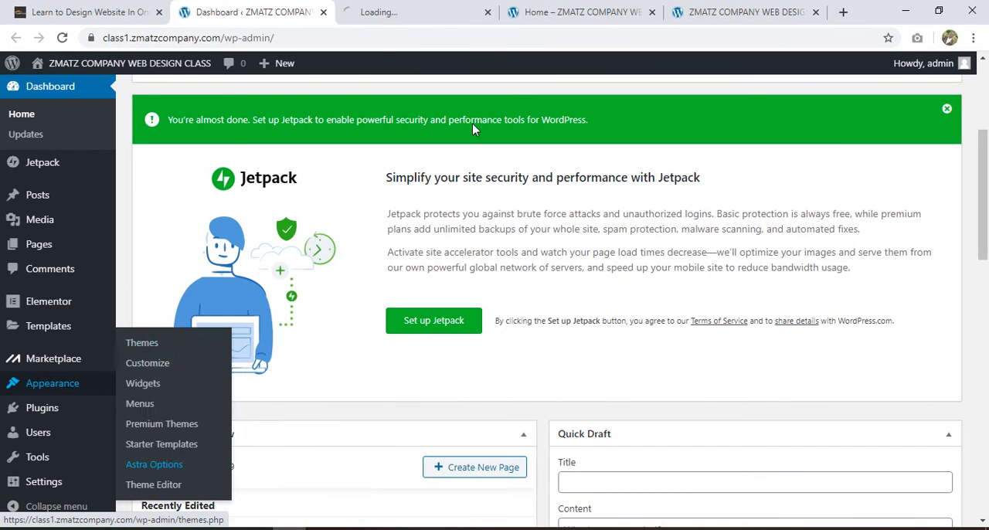
{"action": "left_click", "coordinate": [376, 10]}
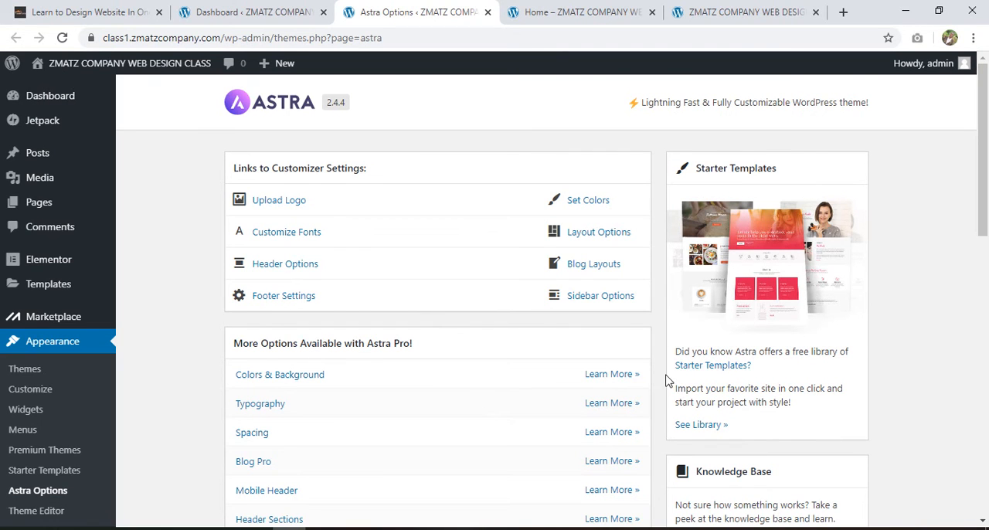
Open the Upload Logo customizer settings from Astra Options, then return to the Astra Options page
{"action": "left_click_drag", "start_coordinate": [984, 217], "coordinate": [984, 121]}
{"action": "left_click", "coordinate": [286, 204]}
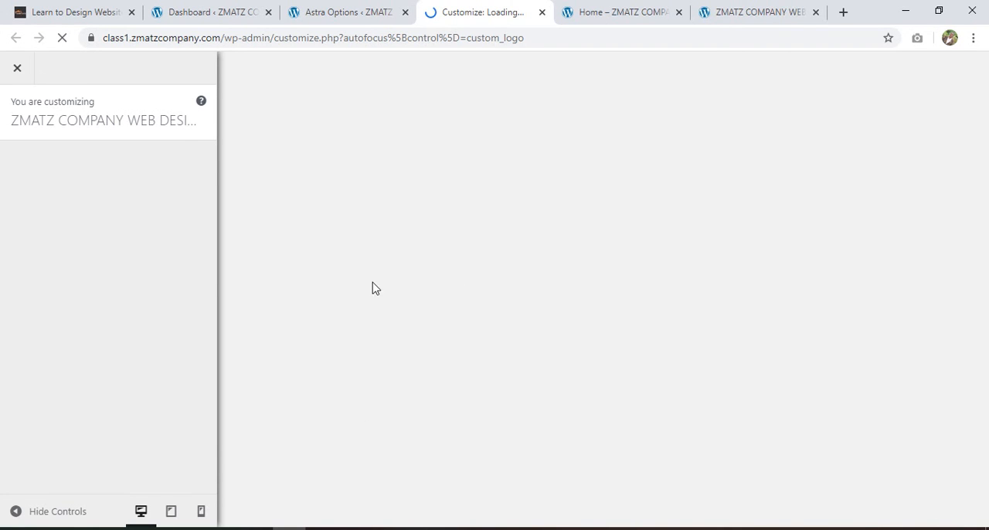
{"action": "left_click", "coordinate": [332, 10]}
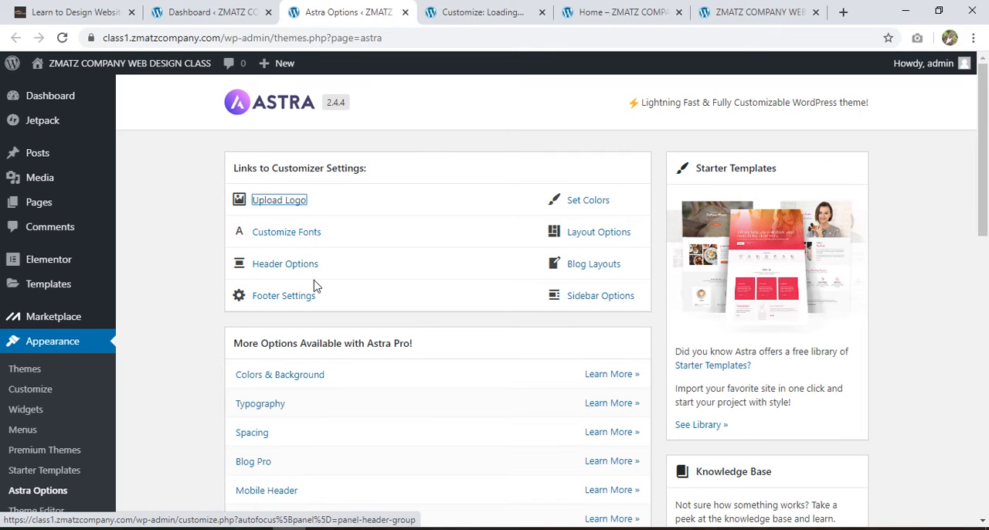
Open the Footer Settings from Astra Options and switch to the loaded footer customizer
{"action": "left_click", "coordinate": [298, 296]}
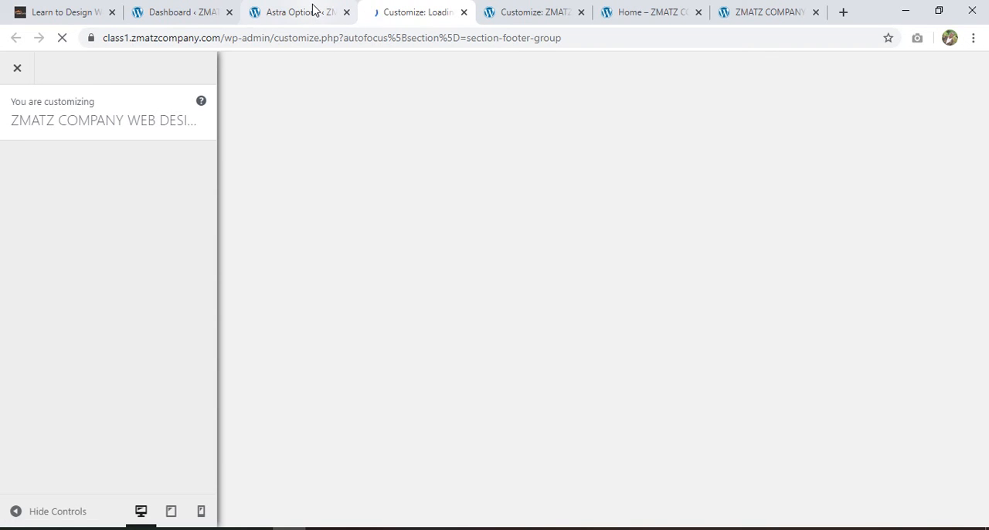
{"action": "left_click", "coordinate": [313, 10]}
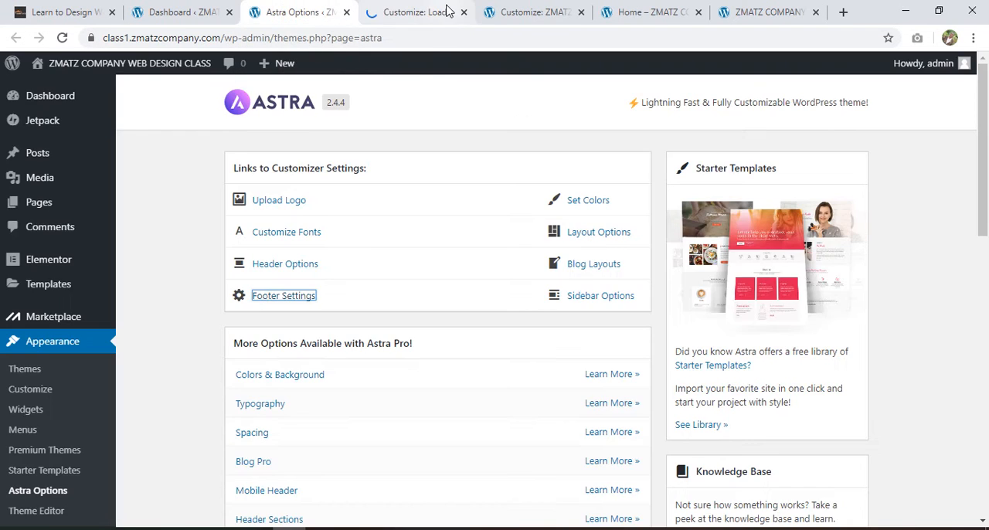
{"action": "left_click", "coordinate": [417, 11]}
{"action": "left_click", "coordinate": [515, 11]}
{"action": "left_click", "coordinate": [413, 10]}
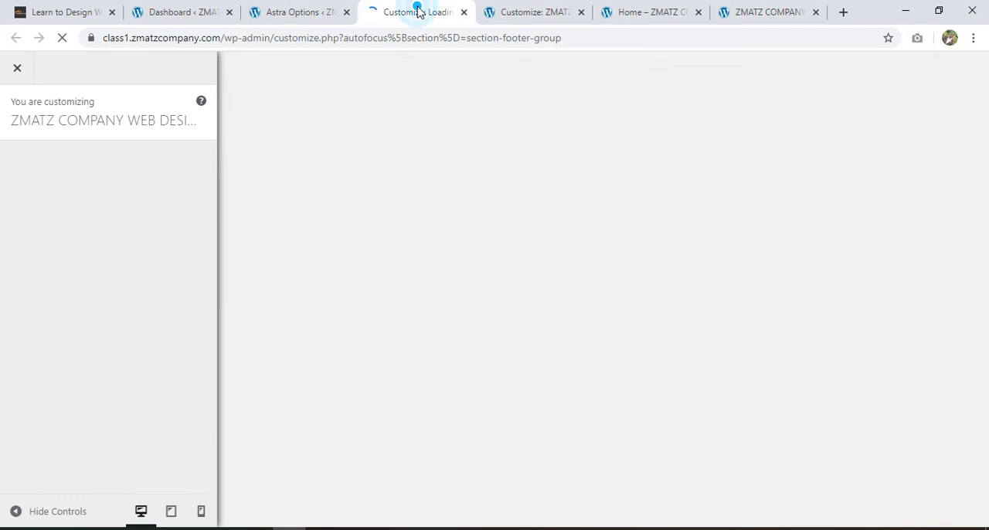
{"action": "left_click", "coordinate": [292, 9]}
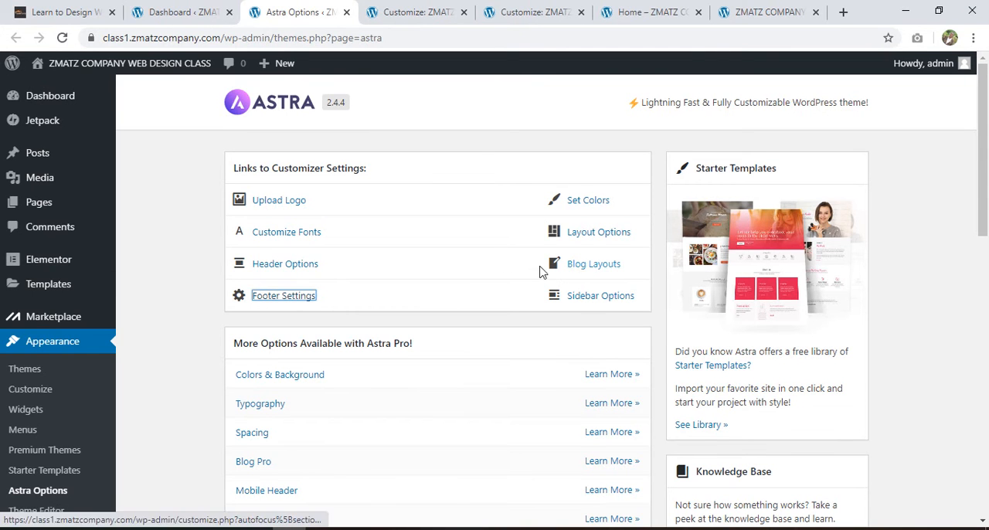
{"action": "left_click", "coordinate": [395, 7]}
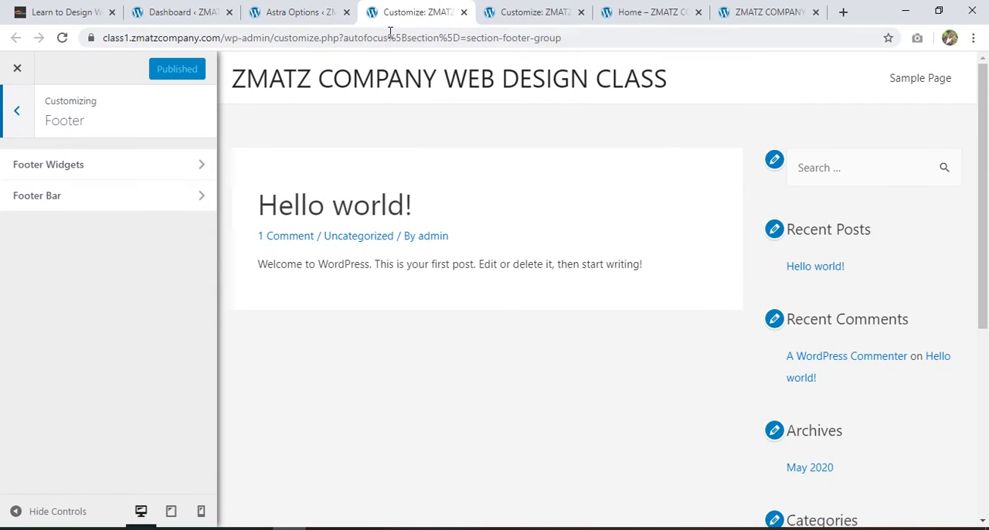
{"action": "left_click", "coordinate": [321, 12]}
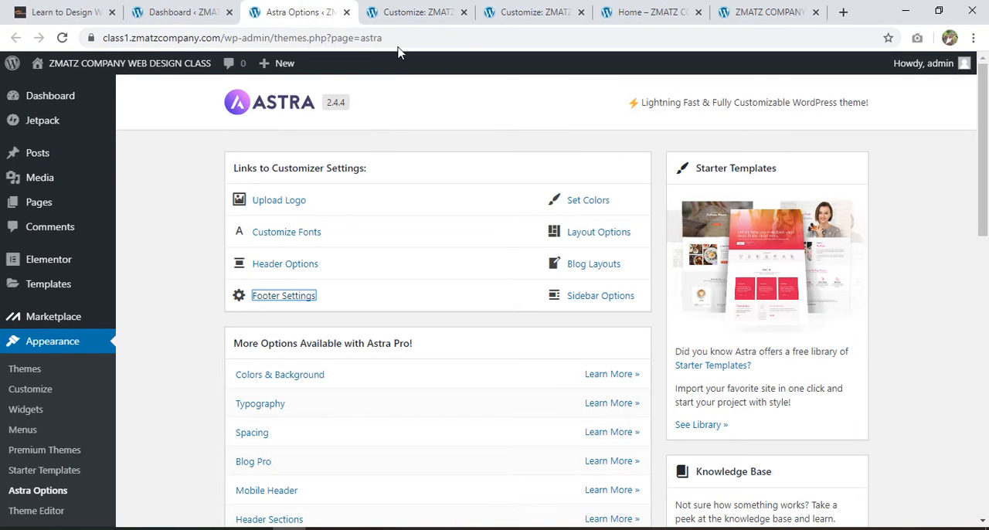
{"action": "left_click", "coordinate": [402, 12]}
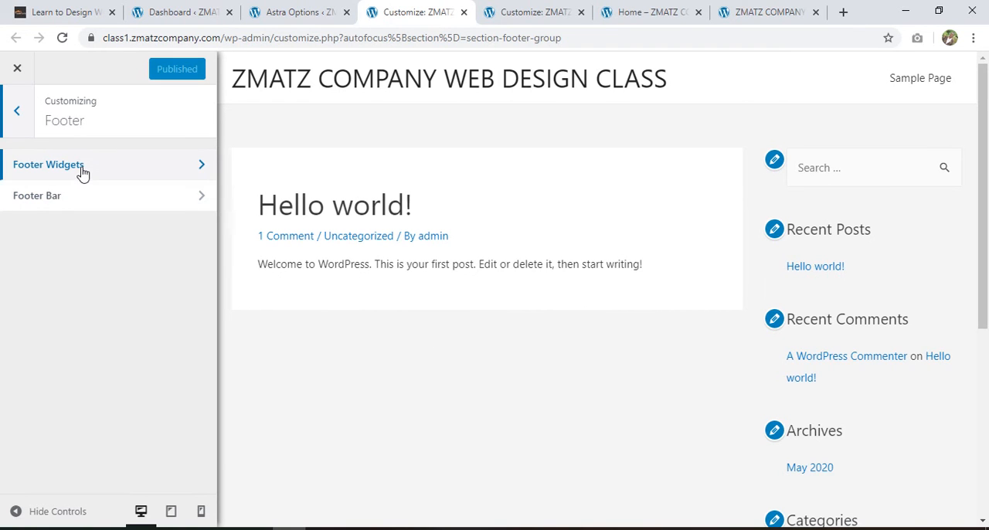
Bring the page footer into view in the preview and open the Footer Bar settings
{"action": "scroll", "coordinate": [456, 280], "scroll_direction": "down", "scroll_amount": 5}
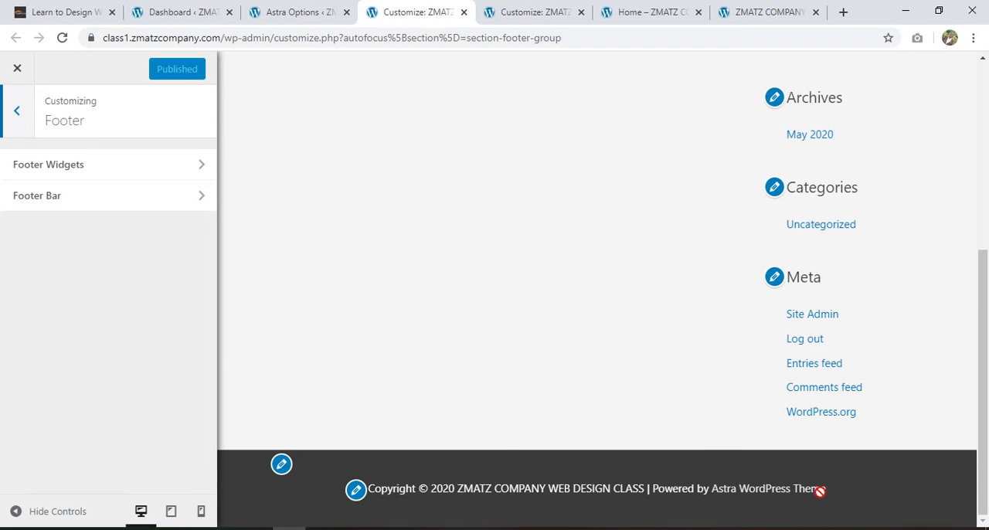
{"action": "left_click", "coordinate": [95, 201]}
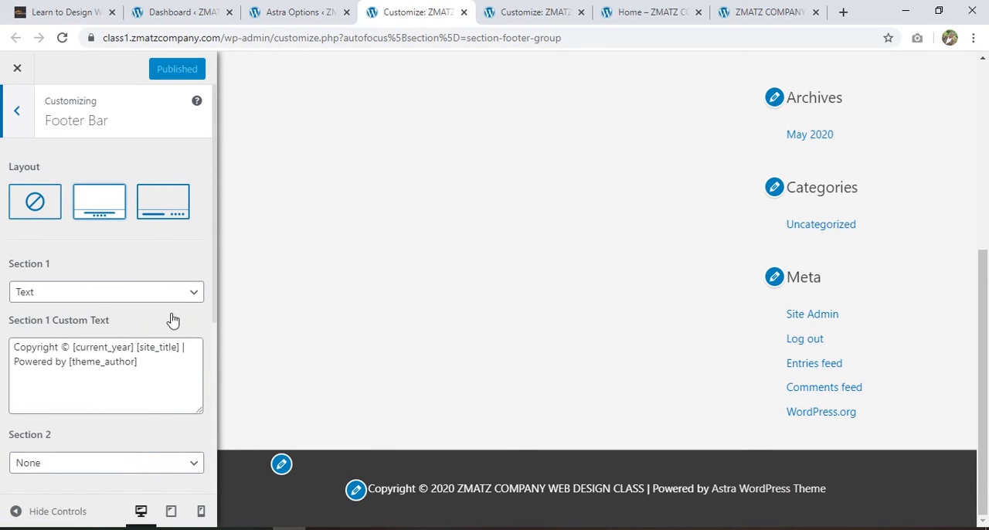
{"action": "left_click", "coordinate": [17, 112]}
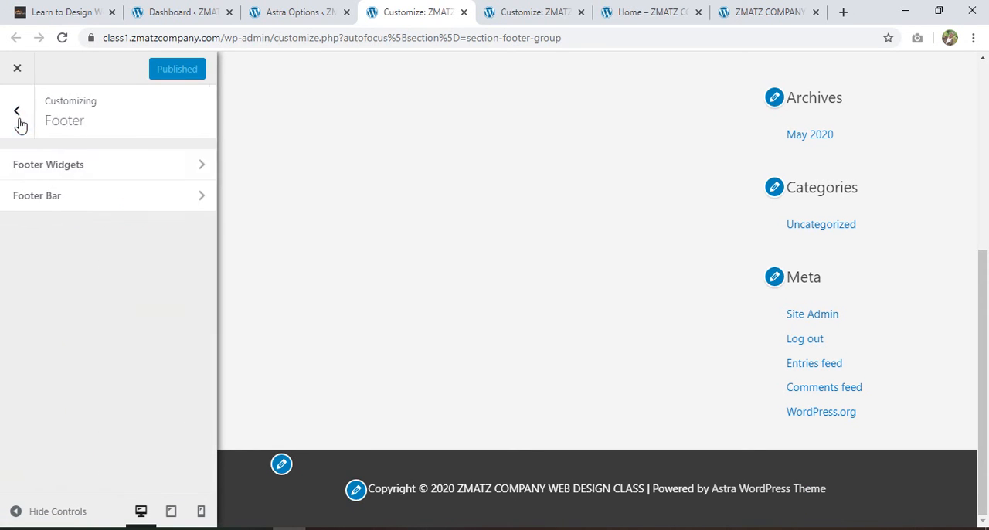
{"action": "left_click", "coordinate": [60, 199]}
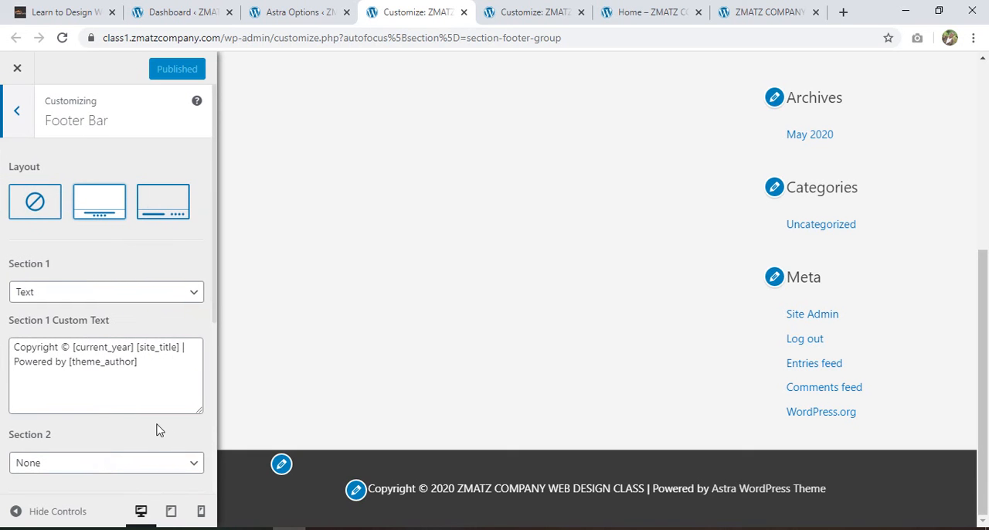
Remove "| Powered by [theme_author]" from the footer bar's Section 1 Custom Text and publish the change
{"action": "left_click", "coordinate": [154, 363]}
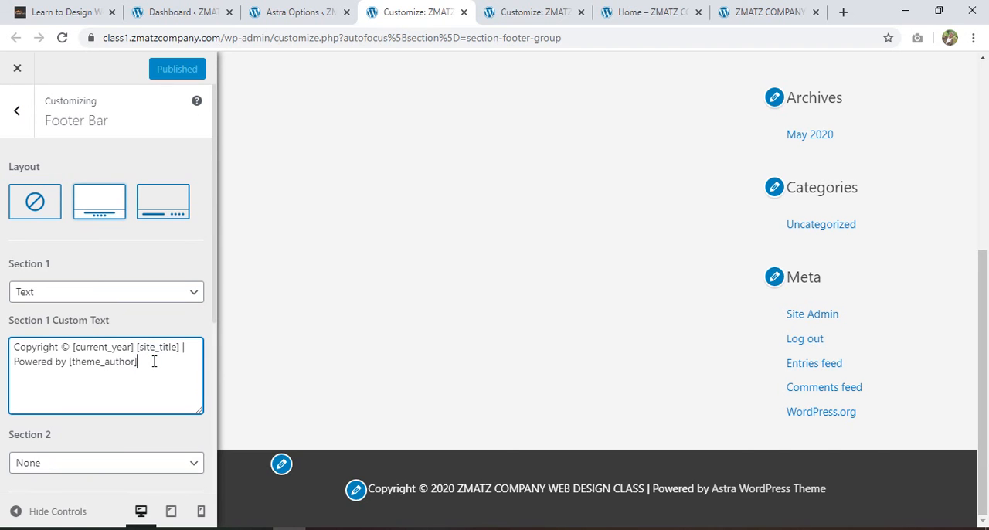
{"action": "left_click_drag", "start_coordinate": [136, 362], "coordinate": [75, 362]}
{"action": "left_click_drag", "start_coordinate": [150, 370], "coordinate": [15, 364]}
{"action": "key", "text": "BackSpace"}
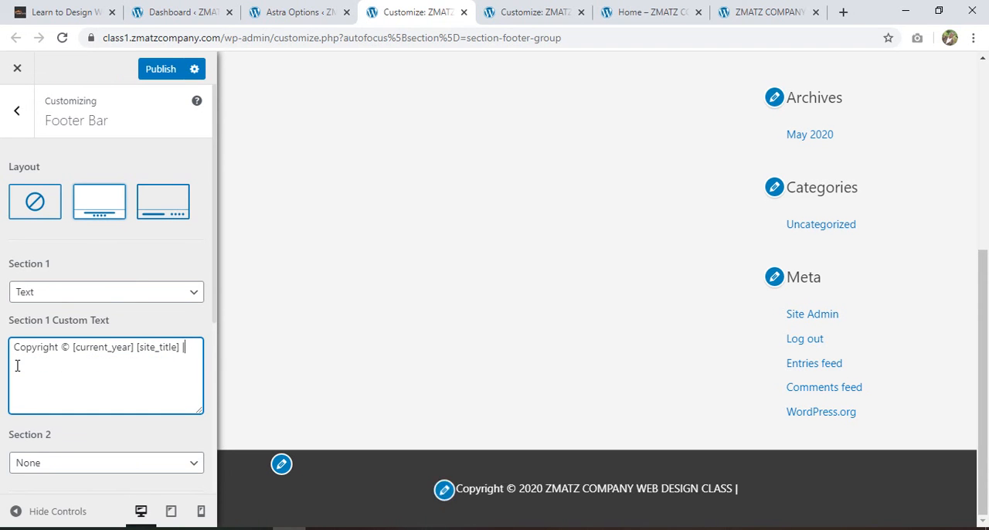
{"action": "key", "text": "BackSpace"}
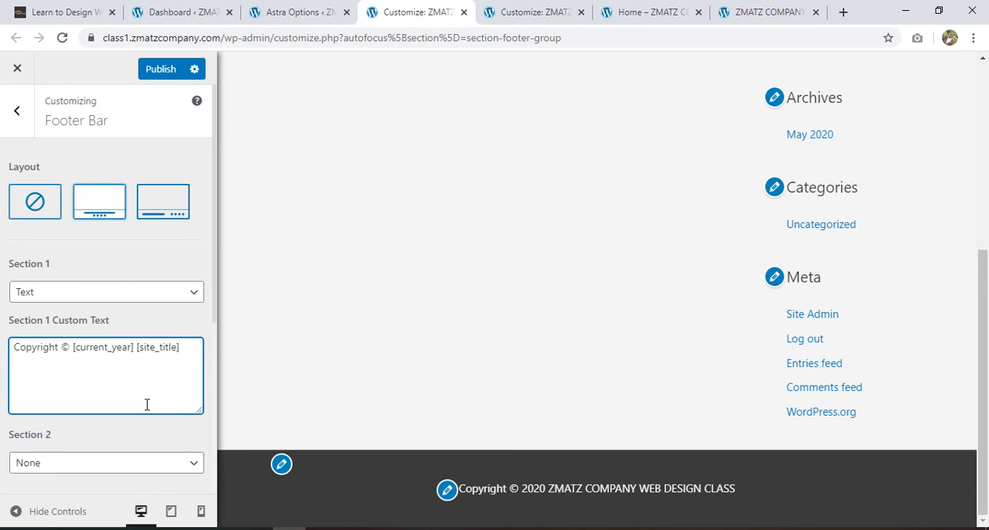
{"action": "left_click", "coordinate": [152, 72]}
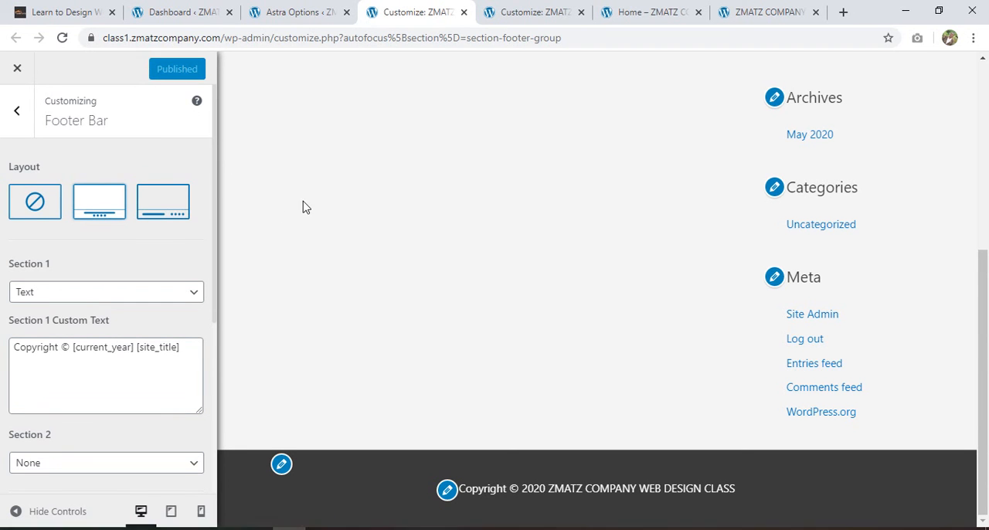
Open the logo picker in the Site Identity customizer, look through the Media Library images, and return to file uploading
{"action": "left_click", "coordinate": [529, 12]}
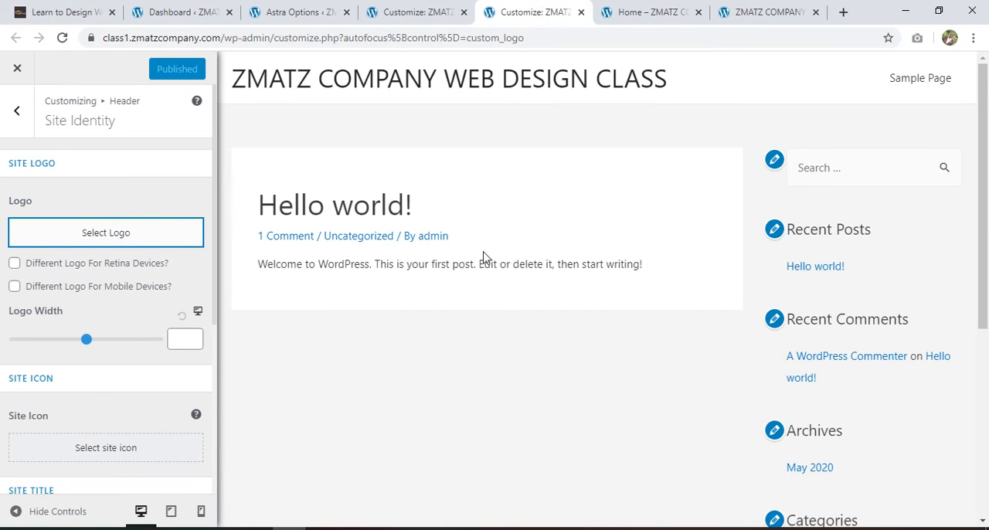
{"action": "left_click", "coordinate": [105, 239]}
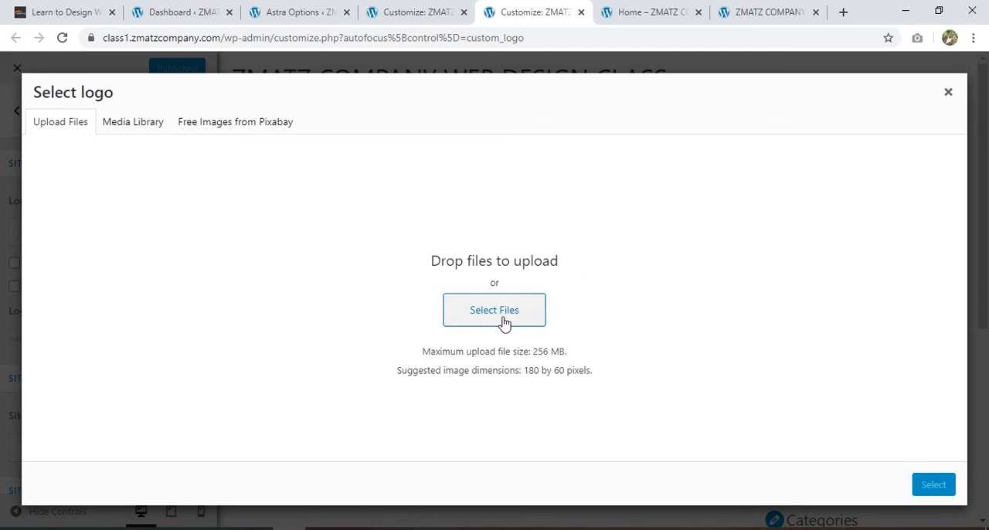
{"action": "left_click", "coordinate": [128, 122]}
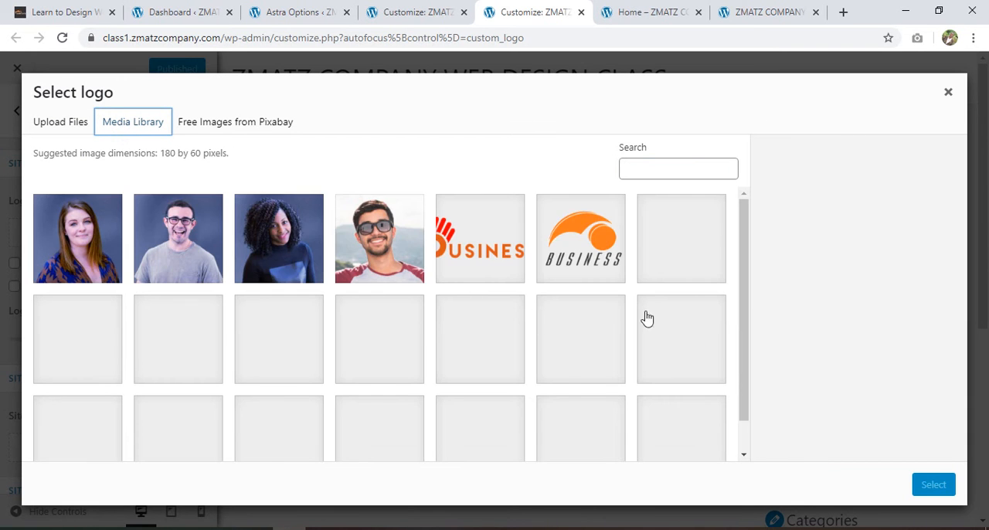
{"action": "scroll", "coordinate": [530, 331], "scroll_direction": "down", "scroll_amount": 1}
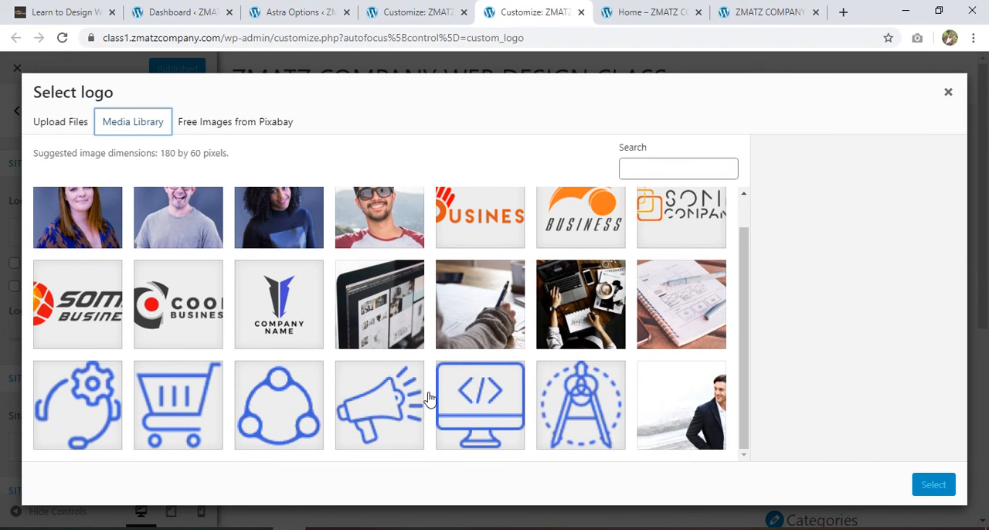
{"action": "left_click", "coordinate": [57, 125]}
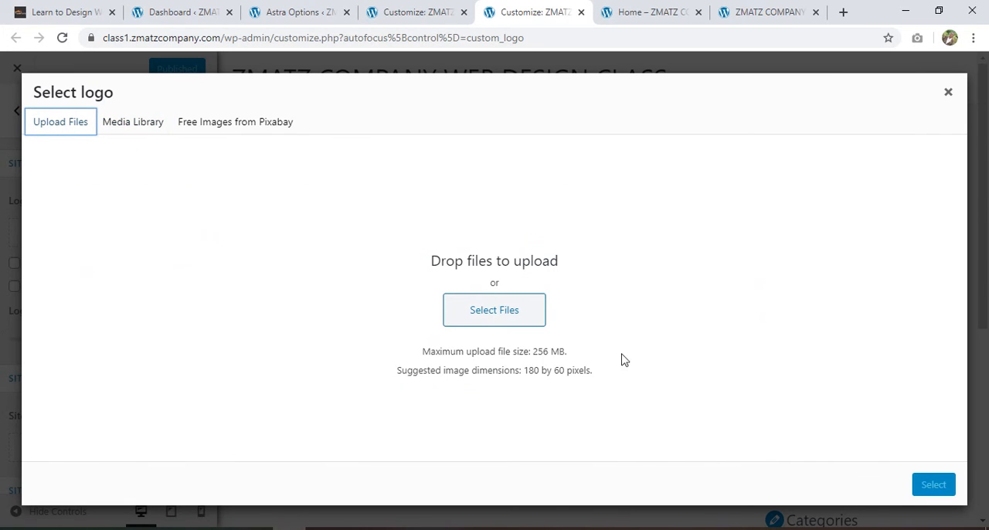
Start selecting a file to upload and browse Google Drive to the ZMATZ COMPANY WEBSITE folder inside ZMATZ COMPANY
{"action": "left_click", "coordinate": [483, 314]}
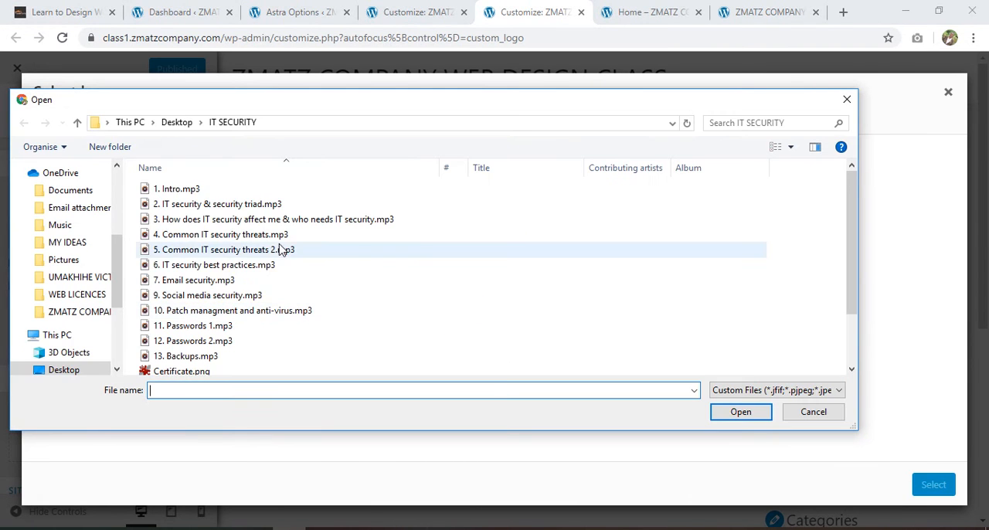
{"action": "left_click", "coordinate": [141, 122]}
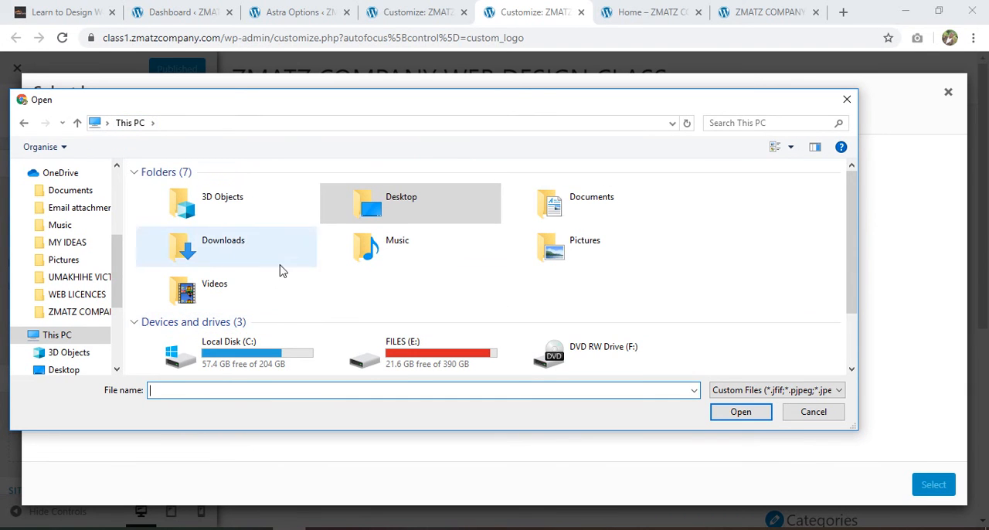
{"action": "scroll", "coordinate": [595, 308], "scroll_direction": "down", "scroll_amount": 1}
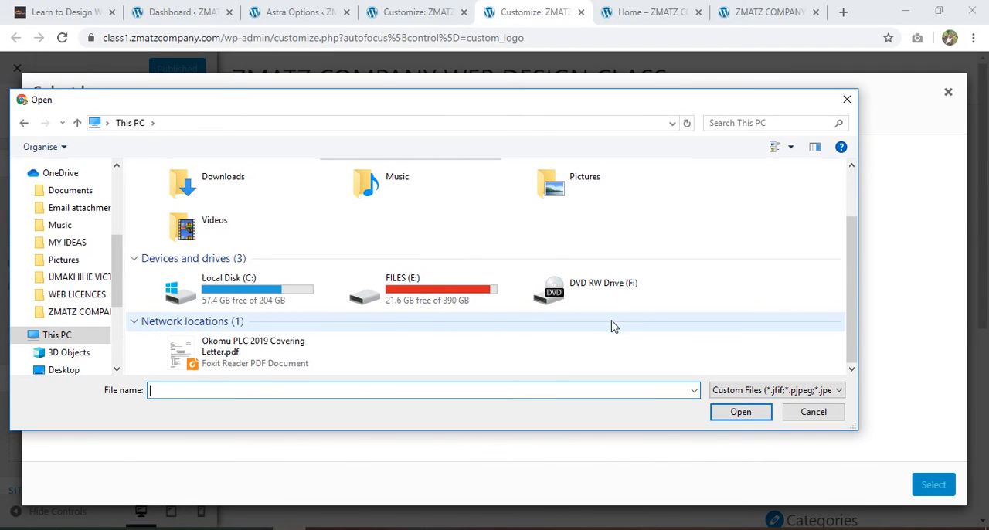
{"action": "scroll", "coordinate": [424, 335], "scroll_direction": "up", "scroll_amount": 1}
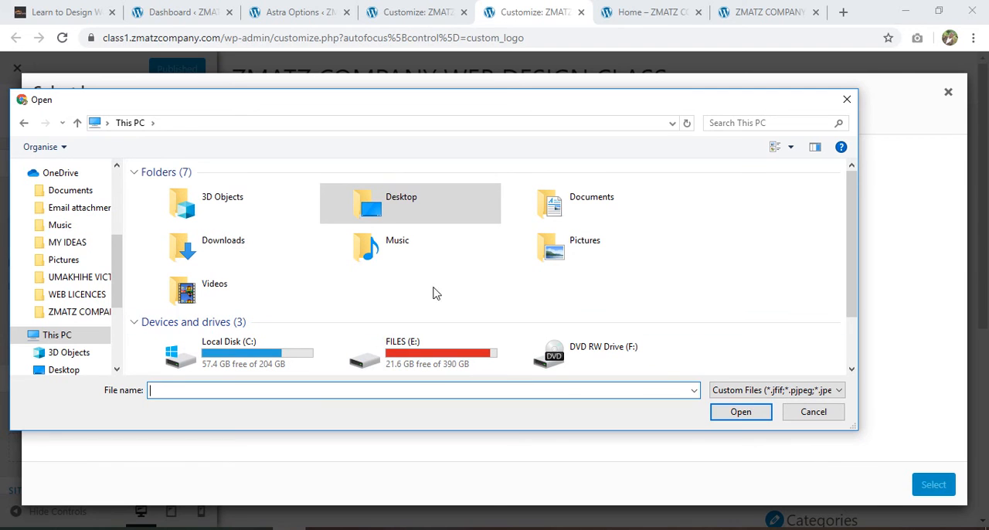
{"action": "scroll", "coordinate": [91, 265], "scroll_direction": "up", "scroll_amount": 4}
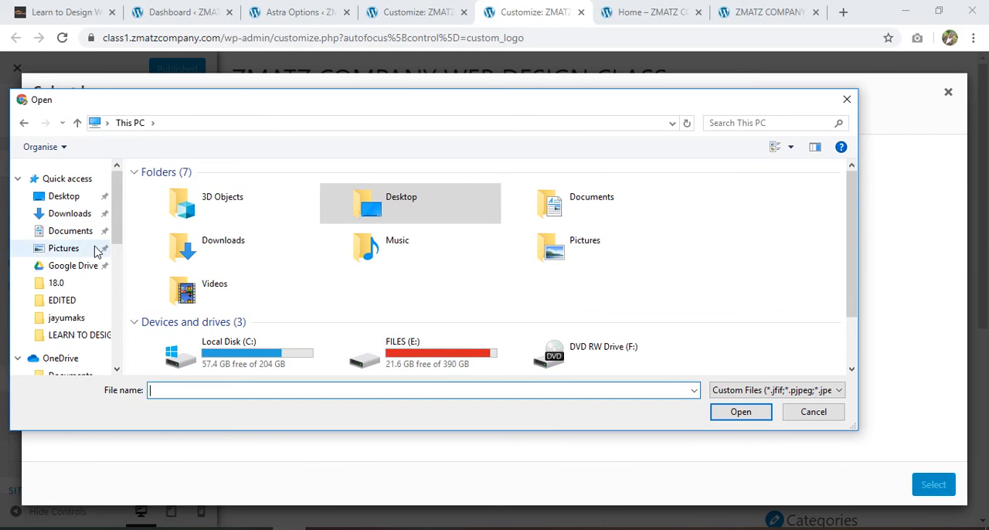
{"action": "left_click", "coordinate": [57, 272]}
{"action": "scroll", "coordinate": [276, 332], "scroll_direction": "down", "scroll_amount": 10}
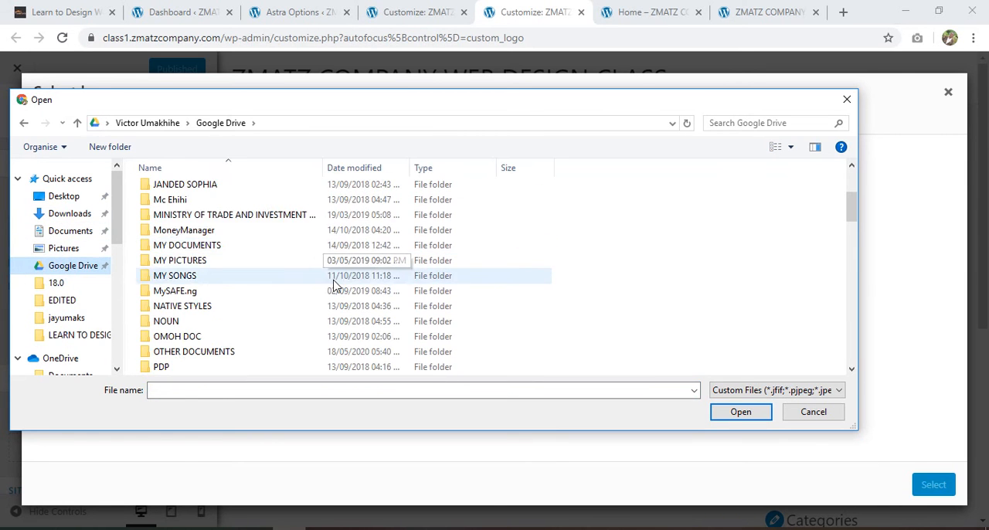
{"action": "scroll", "coordinate": [274, 333], "scroll_direction": "up", "scroll_amount": 3}
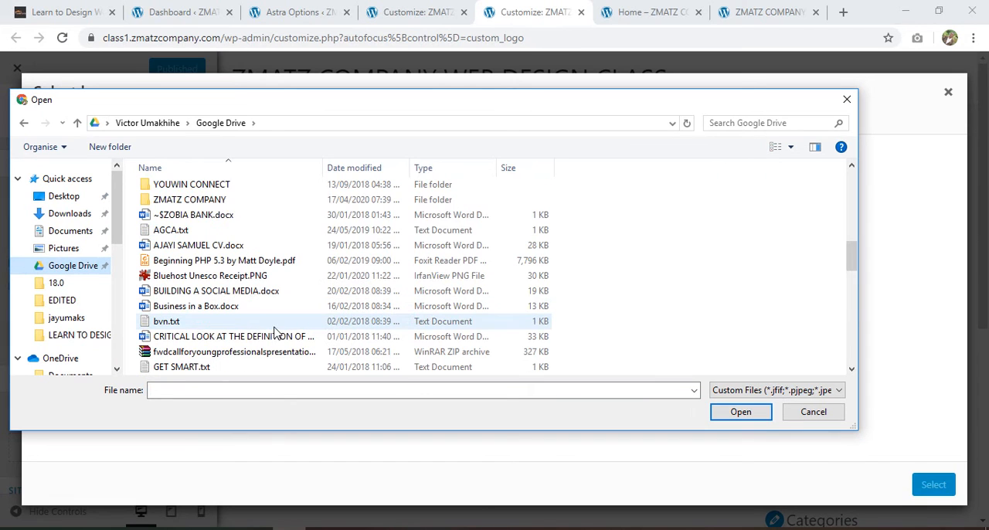
{"action": "left_click", "coordinate": [193, 200]}
{"action": "double_click", "coordinate": [193, 201]}
{"action": "scroll", "coordinate": [240, 262], "scroll_direction": "down", "scroll_amount": 10}
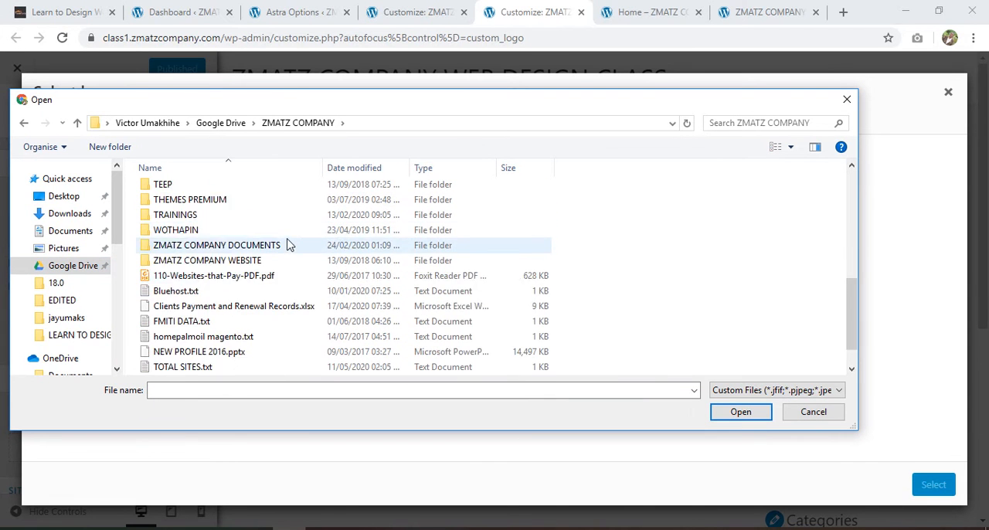
{"action": "double_click", "coordinate": [239, 229]}
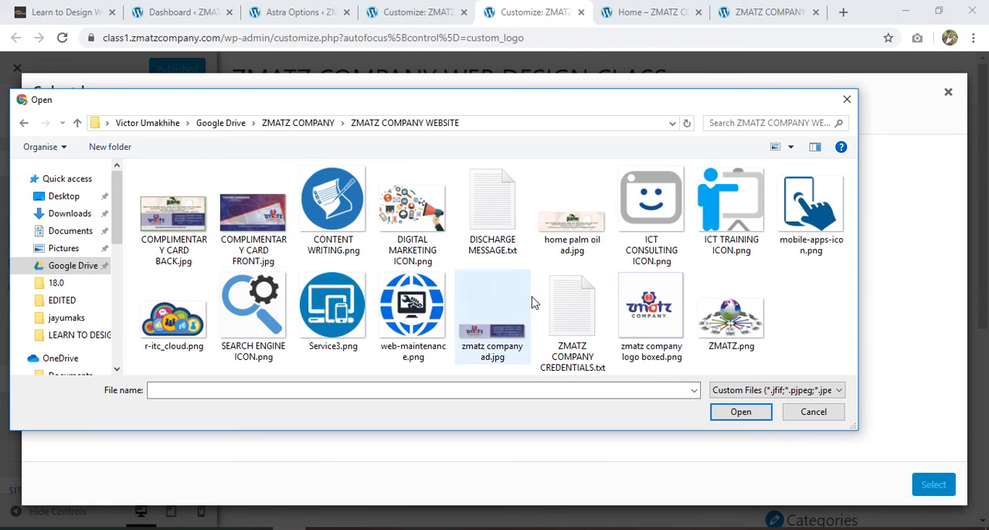
Upload "zmatz company logo boxed.png", set it as the site logo without cropping, and publish the change
{"action": "left_click", "coordinate": [663, 313]}
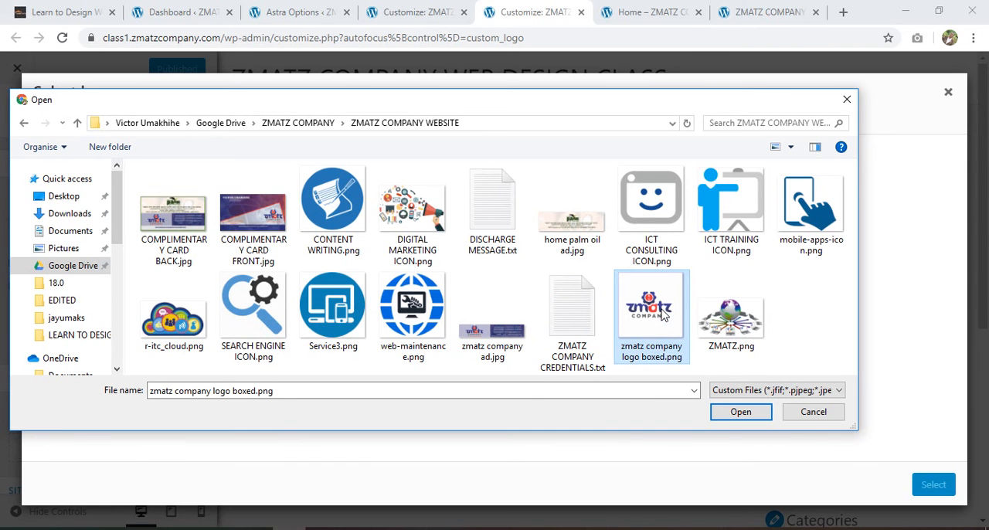
{"action": "double_click", "coordinate": [662, 314]}
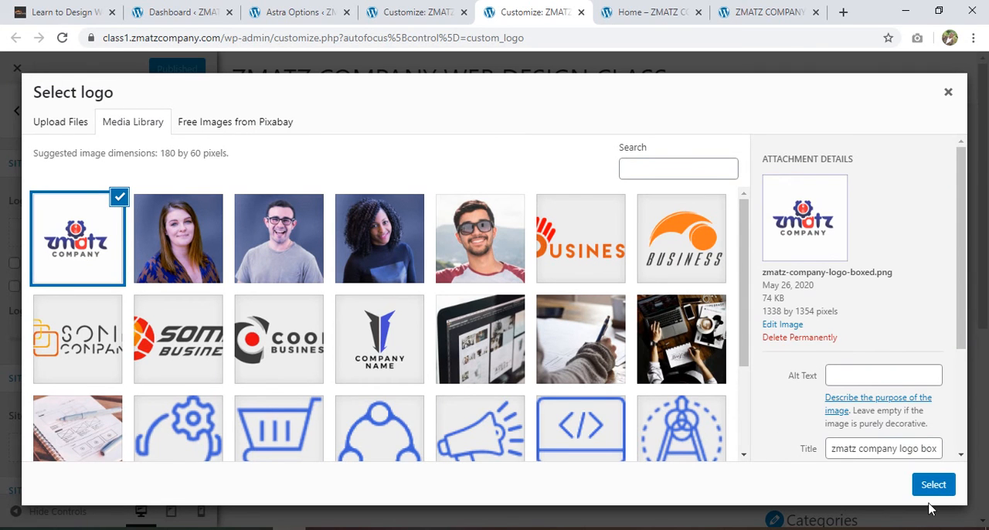
{"action": "left_click", "coordinate": [933, 484]}
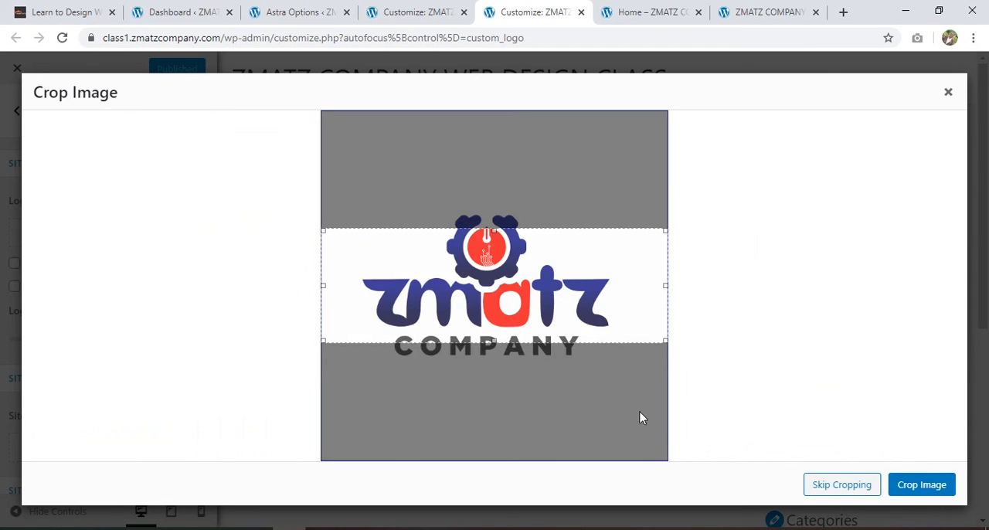
{"action": "left_click", "coordinate": [831, 494]}
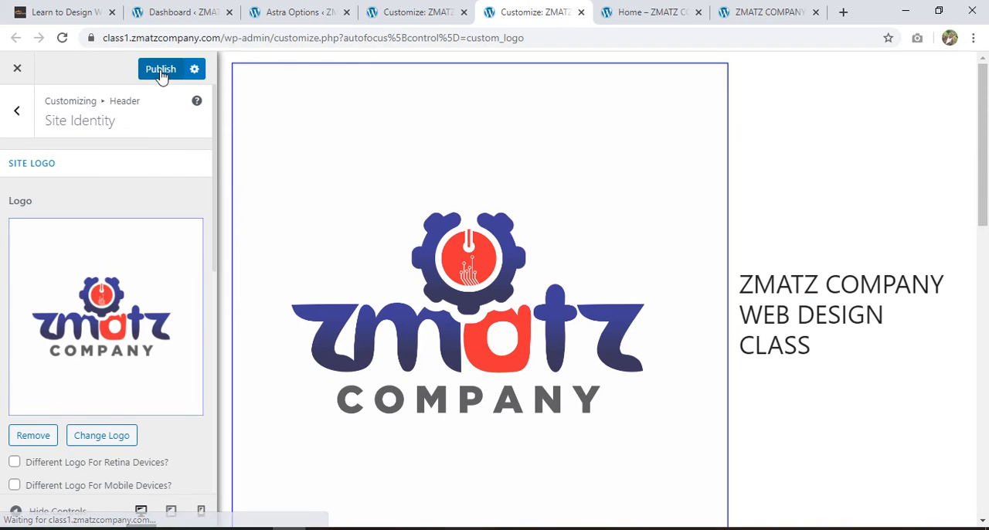
{"action": "left_click", "coordinate": [160, 71]}
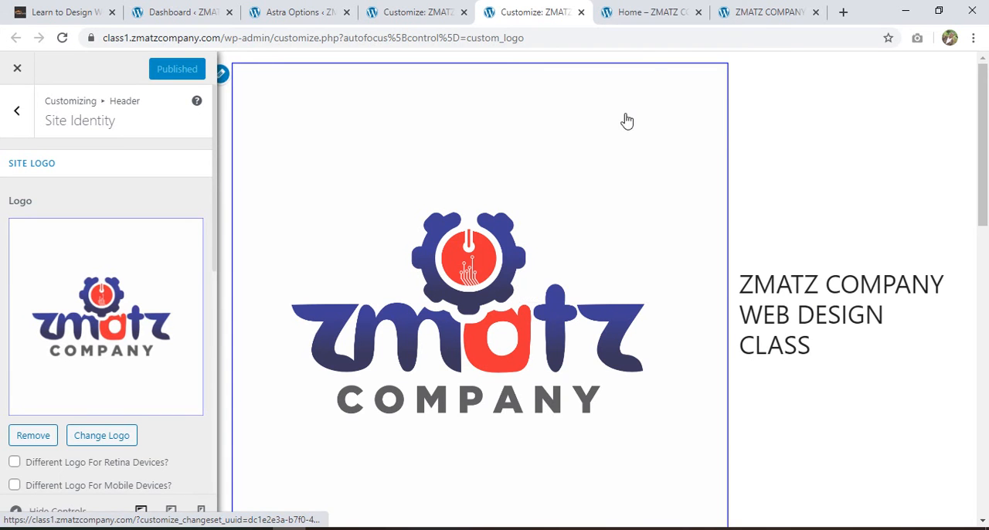
Reload the site's home page and check how the new logo appears in its header
{"action": "left_click", "coordinate": [656, 11]}
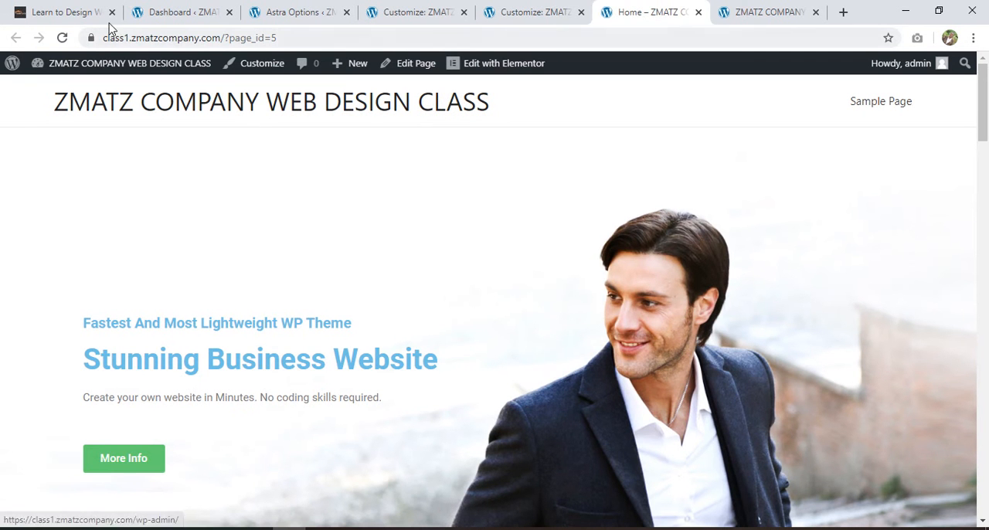
{"action": "left_click", "coordinate": [62, 37]}
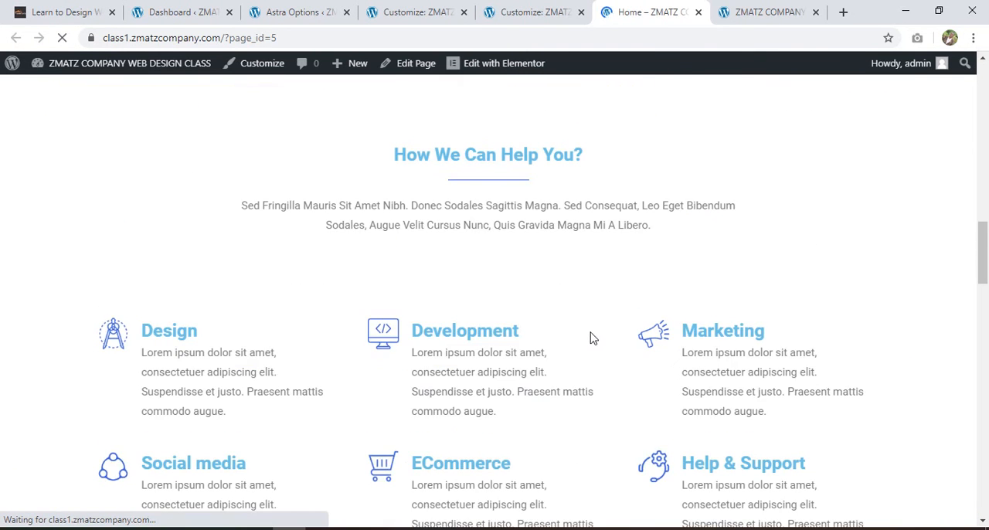
{"action": "scroll", "coordinate": [591, 338], "scroll_direction": "up", "scroll_amount": 3}
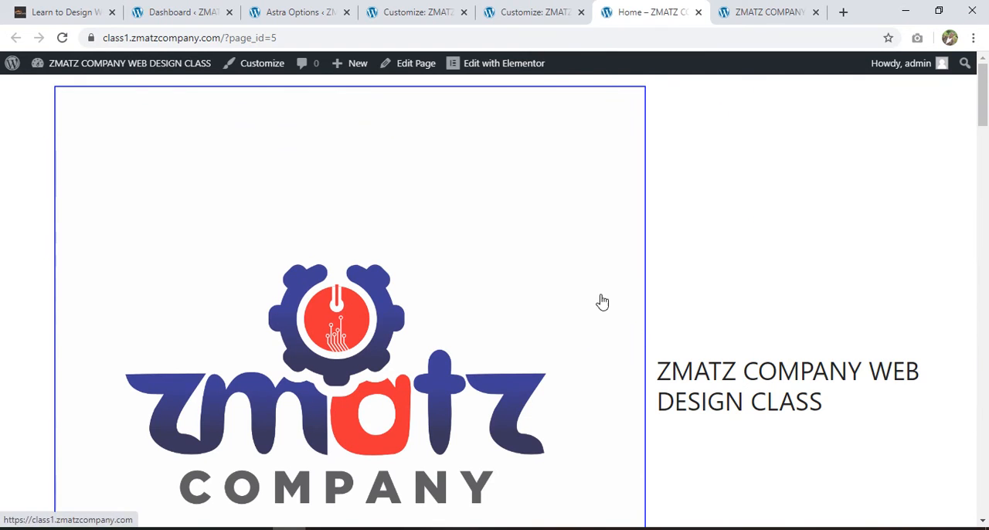
Return to the Site Identity customizer and reduce the Logo Width to 72
{"action": "left_click", "coordinate": [523, 12]}
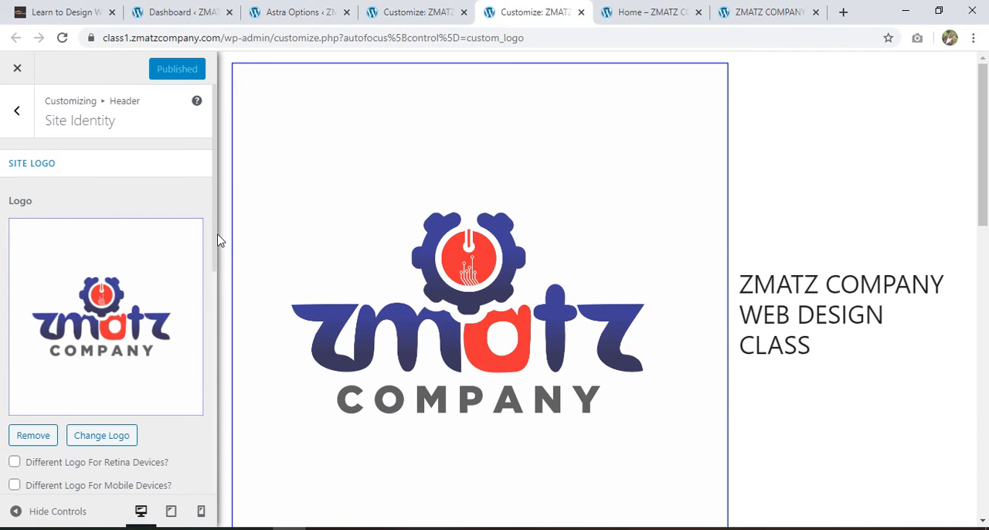
{"action": "left_click_drag", "start_coordinate": [215, 239], "coordinate": [210, 315]}
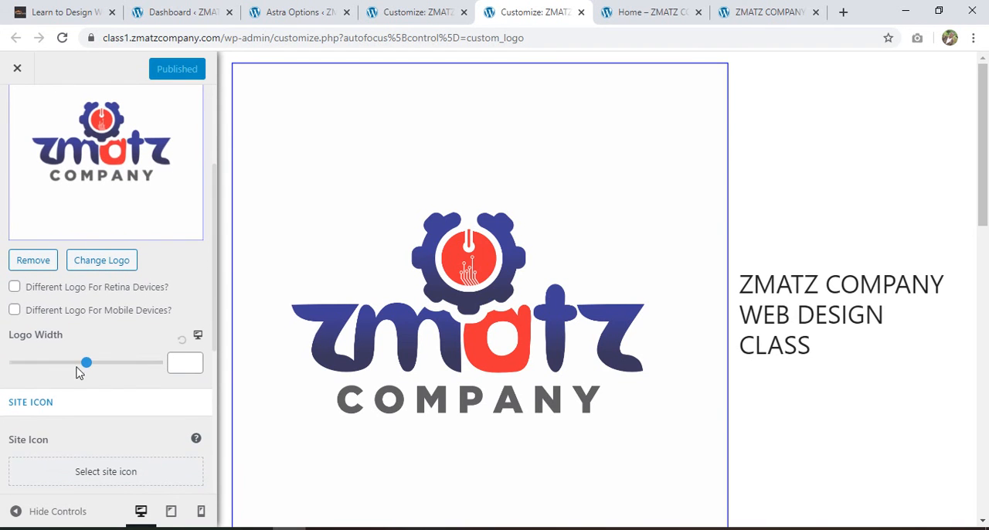
{"action": "left_click_drag", "start_coordinate": [87, 363], "coordinate": [30, 365]}
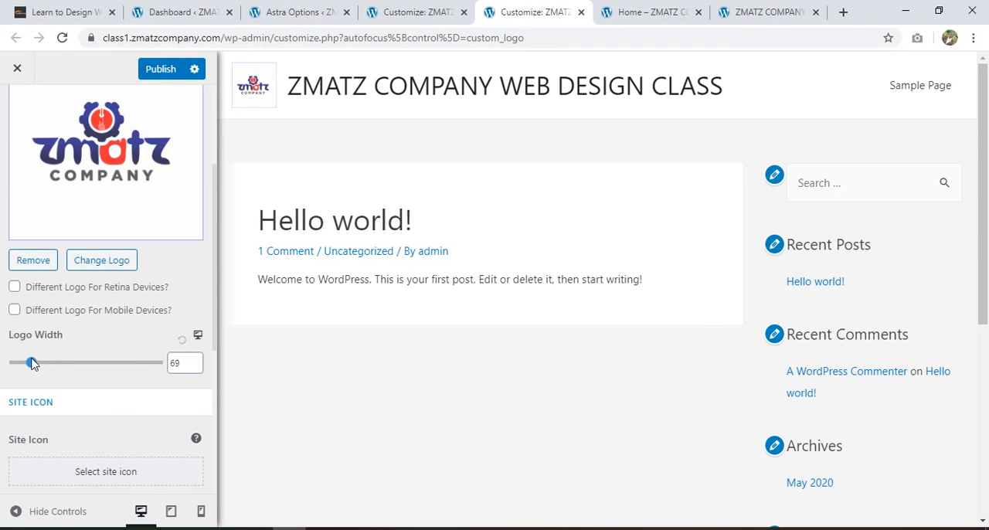
{"action": "left_click_drag", "start_coordinate": [33, 364], "coordinate": [33, 364]}
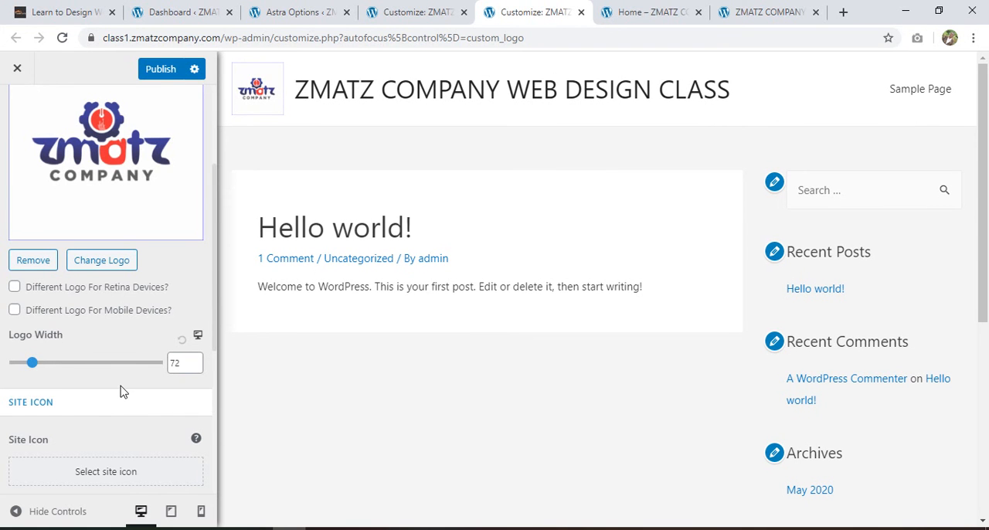
Choose zmatz-company-logo-boxed.png from the Media Library as the site icon and proceed to cropping
{"action": "scroll", "coordinate": [121, 392], "scroll_direction": "down", "scroll_amount": 3}
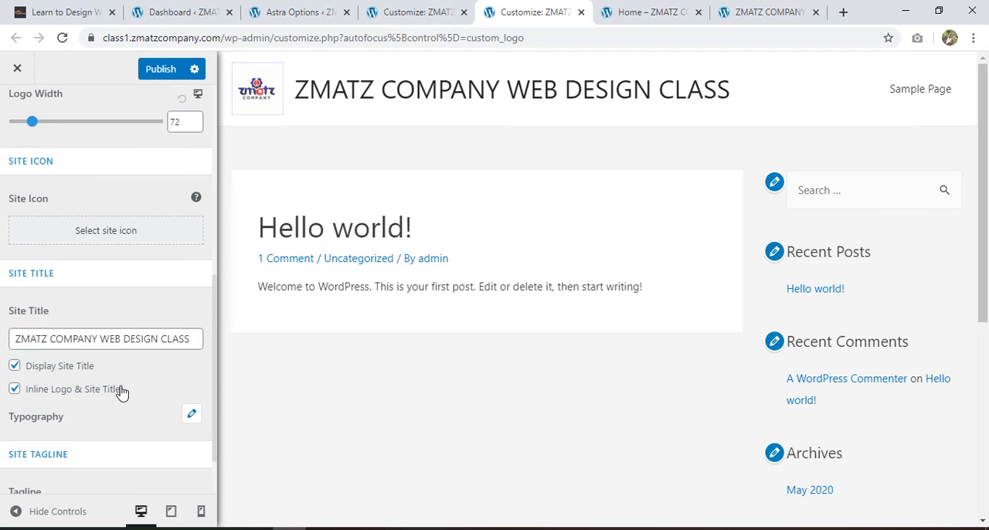
{"action": "scroll", "coordinate": [122, 392], "scroll_direction": "down", "scroll_amount": 1}
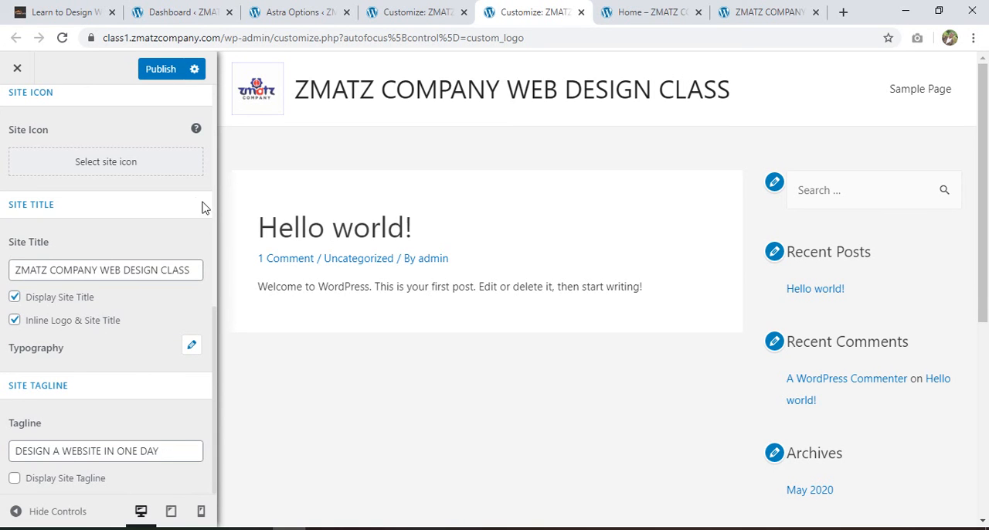
{"action": "left_click", "coordinate": [127, 166]}
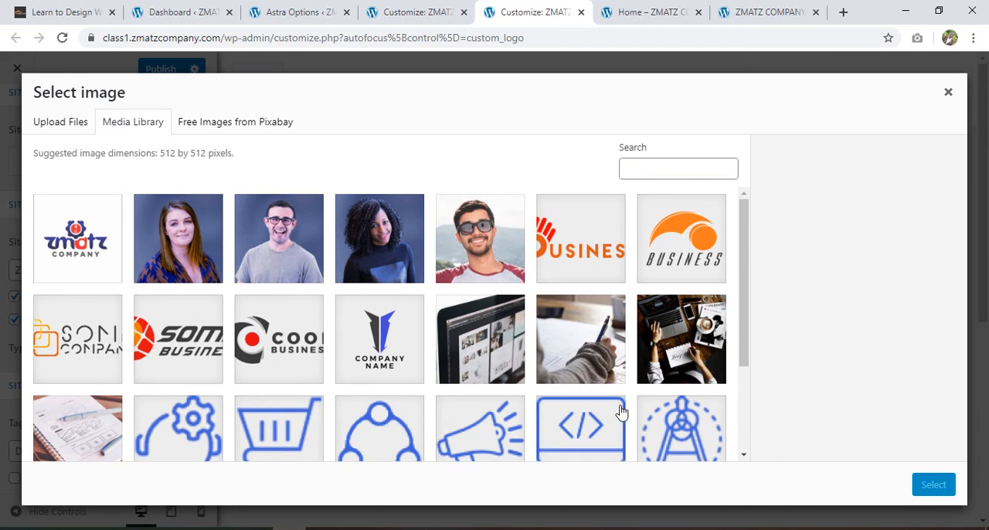
{"action": "scroll", "coordinate": [317, 379], "scroll_direction": "down", "scroll_amount": 3}
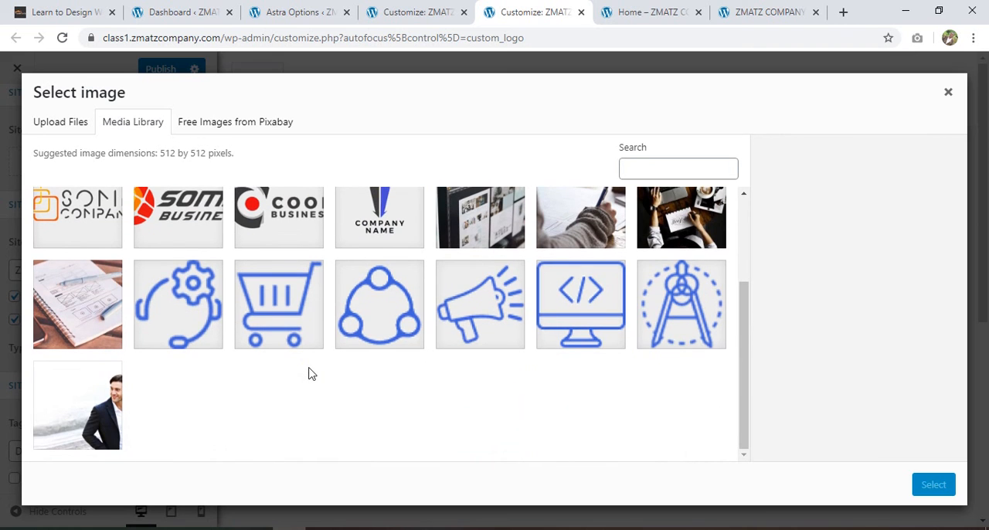
{"action": "scroll", "coordinate": [533, 392], "scroll_direction": "up", "scroll_amount": 3}
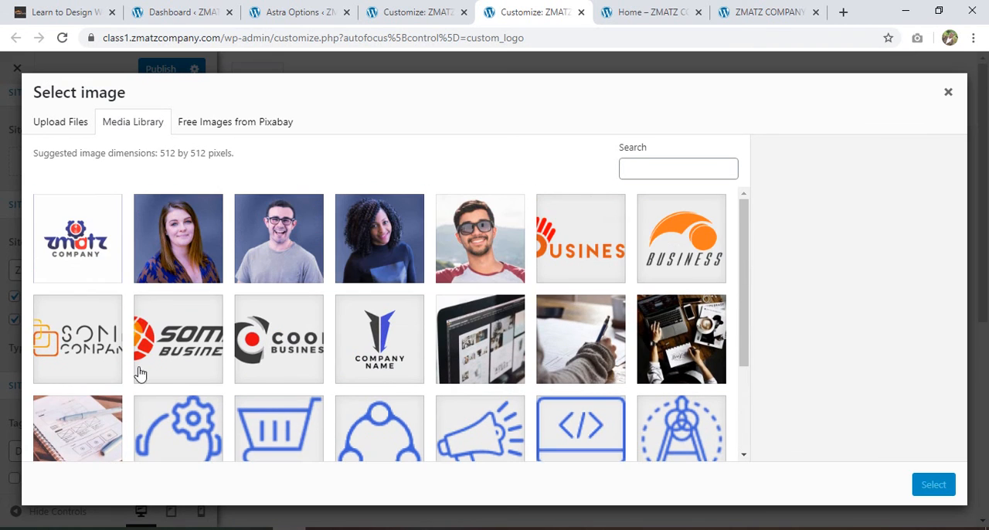
{"action": "left_click", "coordinate": [78, 235]}
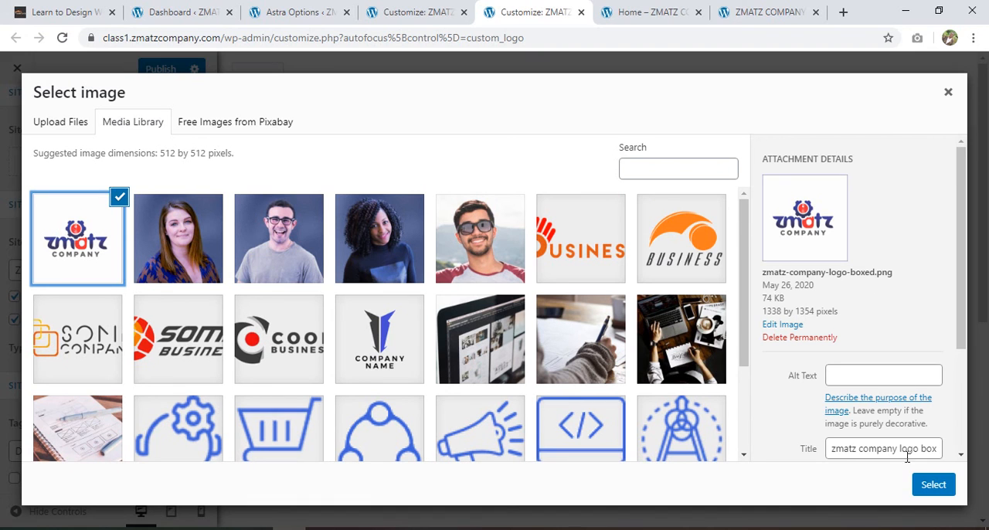
{"action": "left_click", "coordinate": [933, 485]}
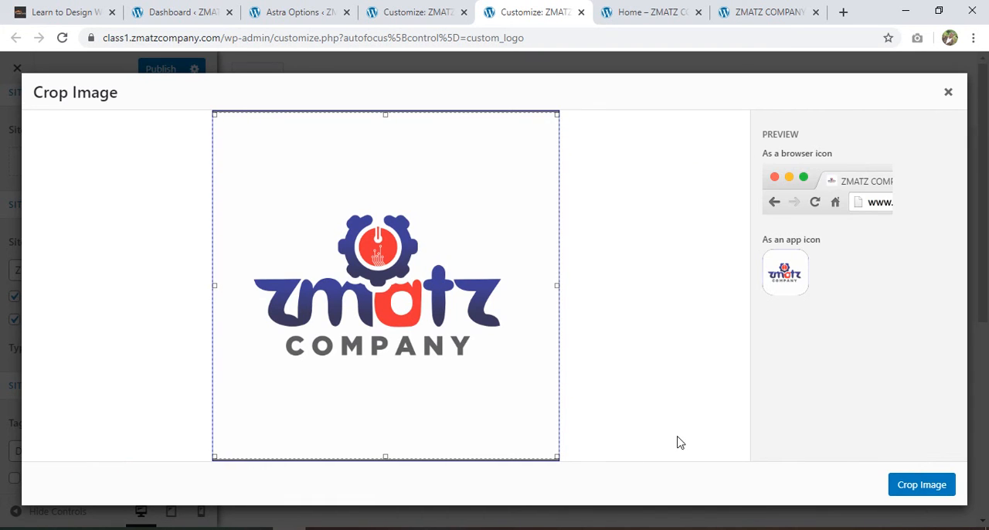
Crop the site icon to a small square around the gear emblem and the middle letters of the company logo
{"action": "left_click_drag", "start_coordinate": [556, 457], "coordinate": [384, 256]}
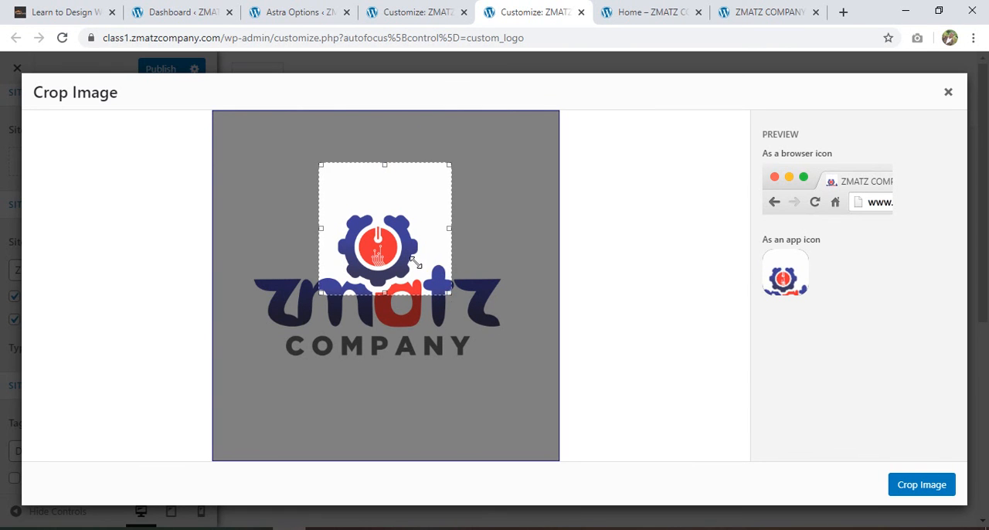
{"action": "left_click_drag", "start_coordinate": [381, 249], "coordinate": [377, 282]}
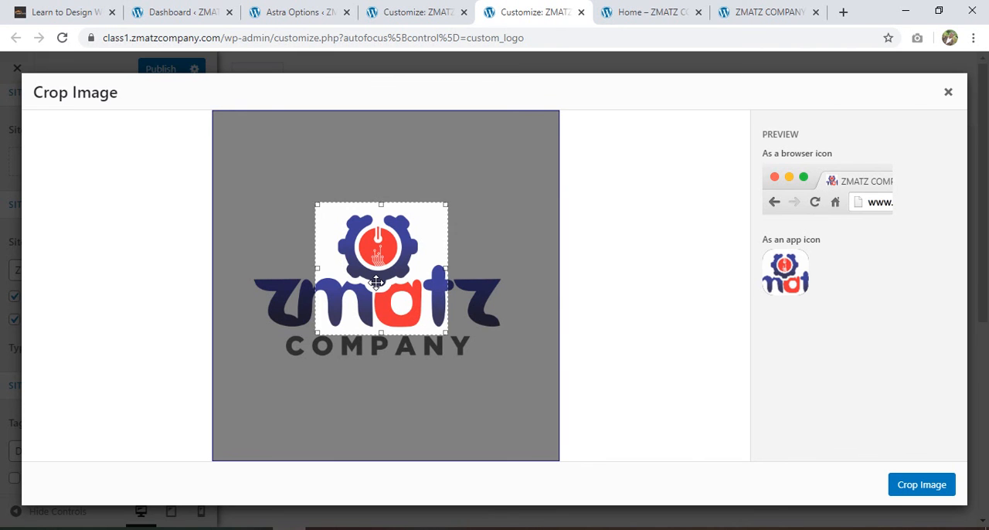
{"action": "left_click", "coordinate": [919, 484]}
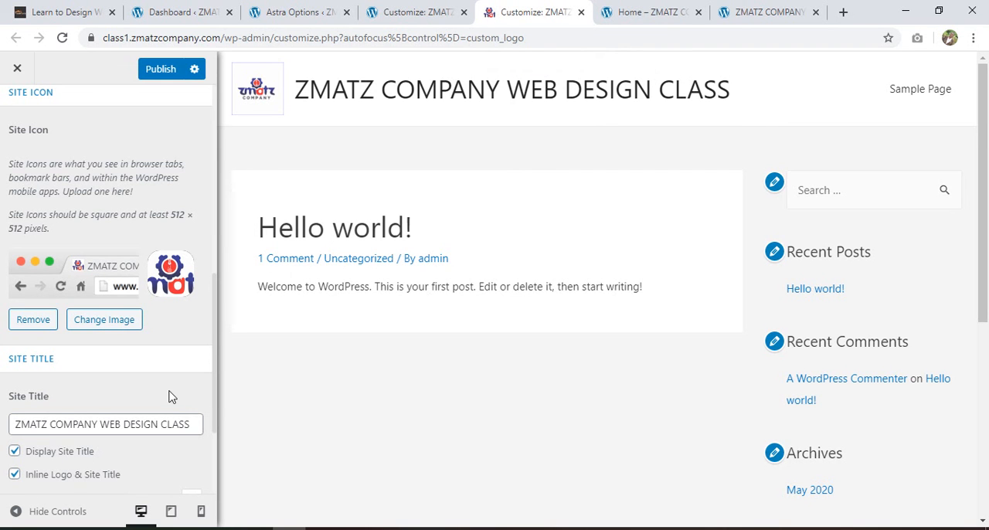
Turn off Inline Logo & Site Title and hide the site title from the header
{"action": "scroll", "coordinate": [171, 396], "scroll_direction": "down", "scroll_amount": 2}
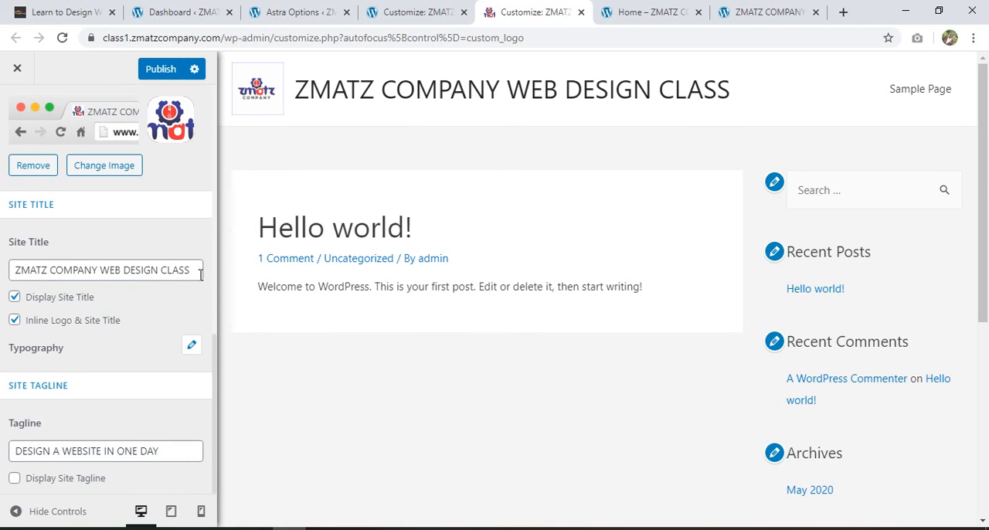
{"action": "left_click", "coordinate": [15, 299]}
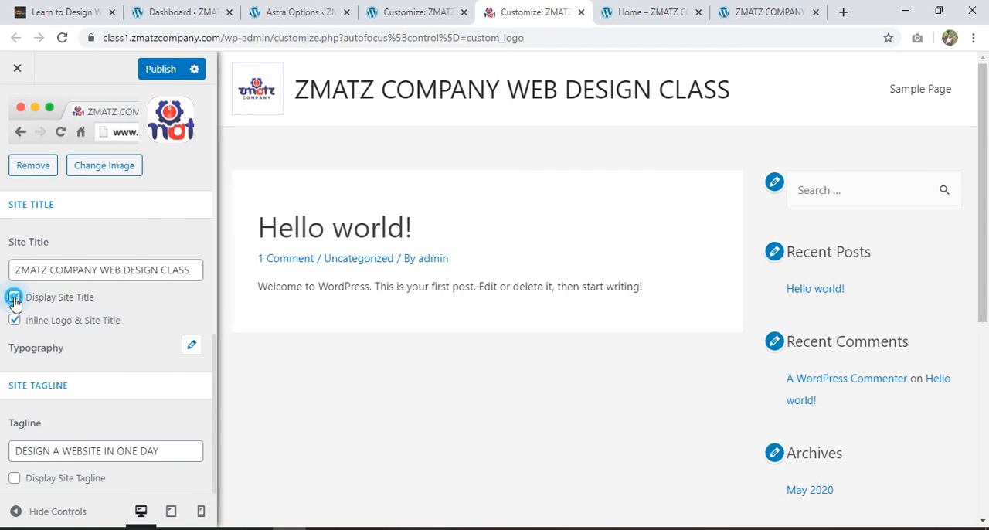
{"action": "scroll", "coordinate": [14, 304], "scroll_direction": "up", "scroll_amount": 1}
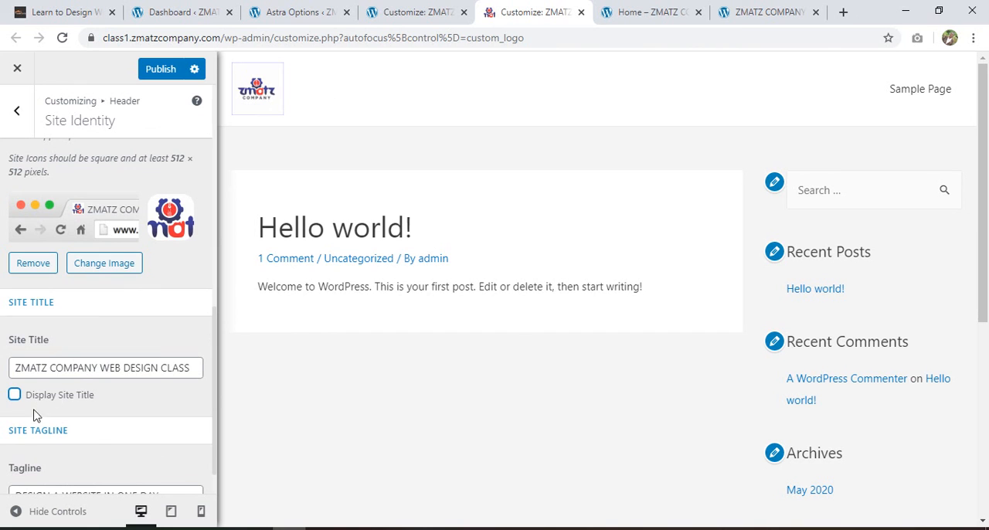
{"action": "left_click", "coordinate": [15, 396]}
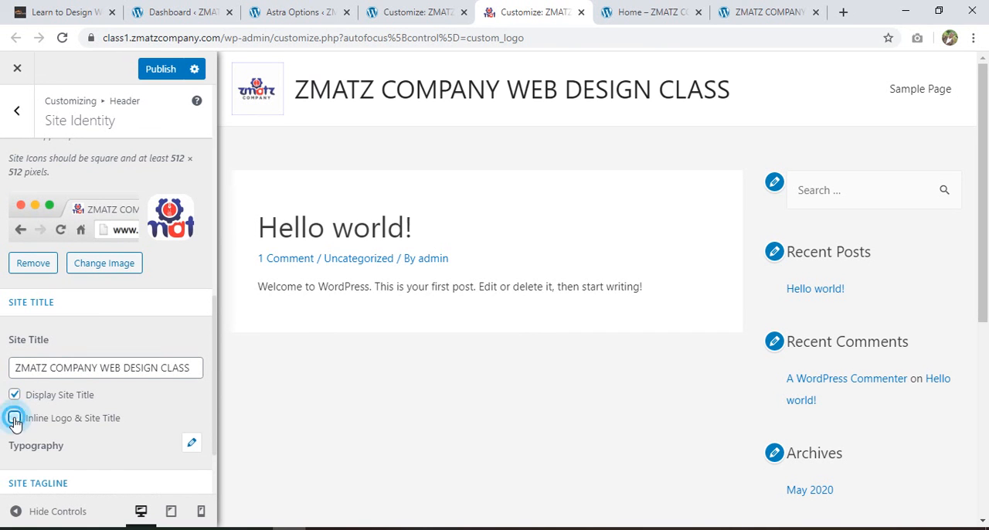
{"action": "left_click", "coordinate": [14, 418]}
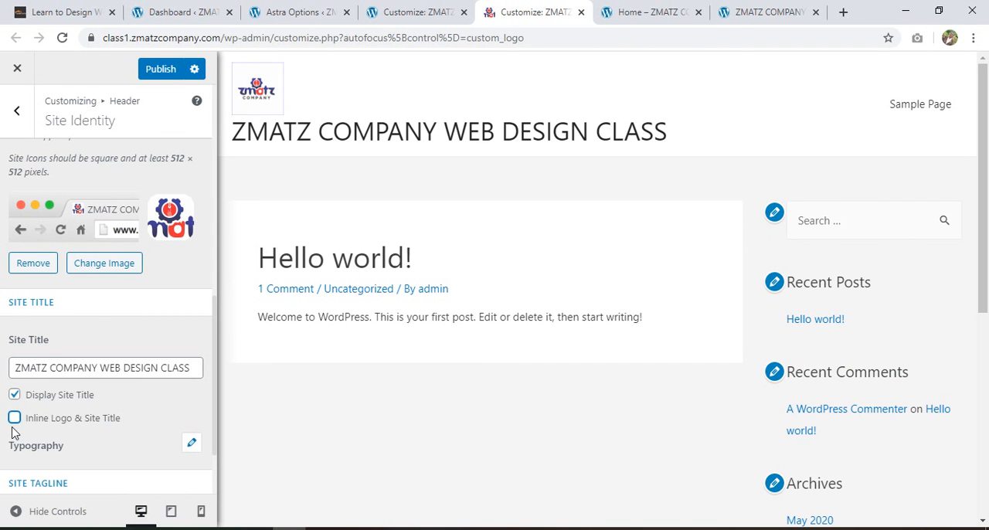
{"action": "left_click", "coordinate": [15, 394]}
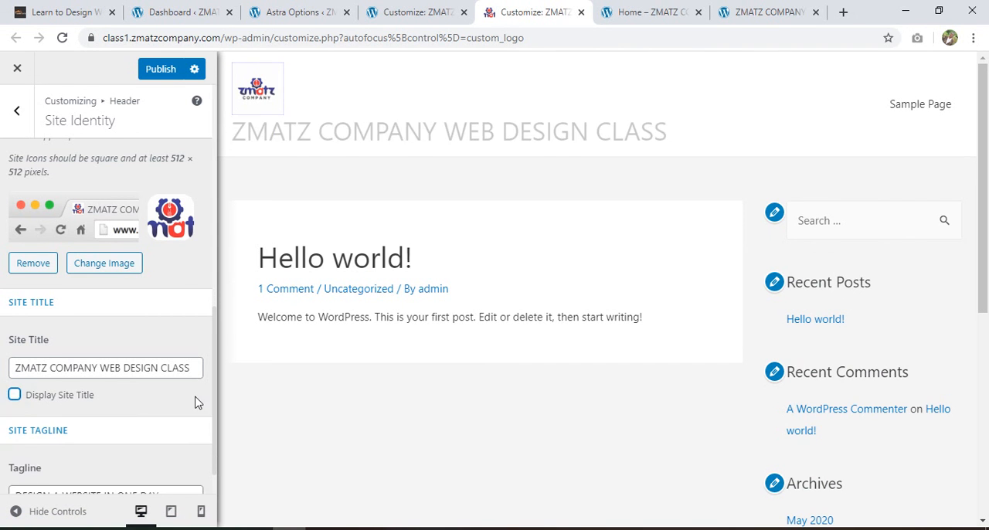
Review the page preview, publish the site identity changes, and close the customizer
{"action": "scroll", "coordinate": [173, 418], "scroll_direction": "down", "scroll_amount": 1}
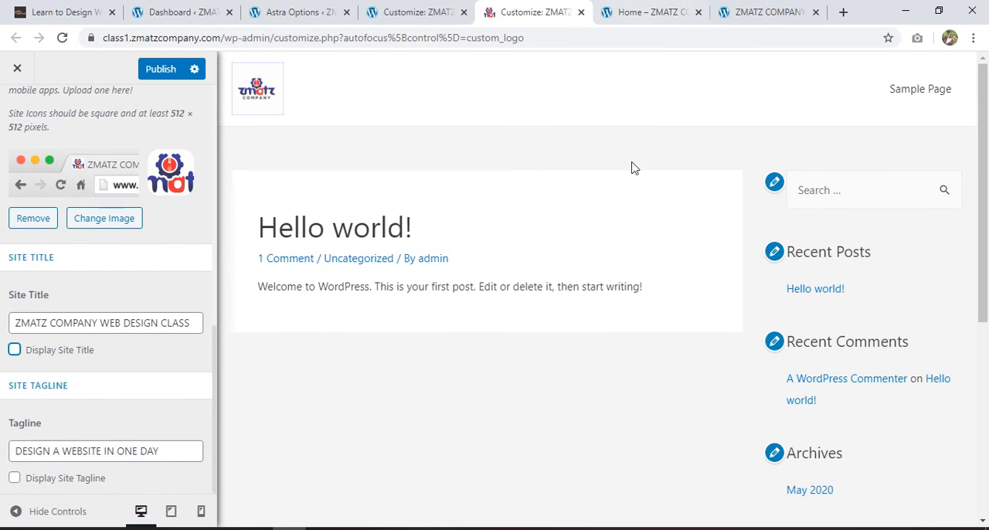
{"action": "scroll", "coordinate": [323, 338], "scroll_direction": "down", "scroll_amount": 2}
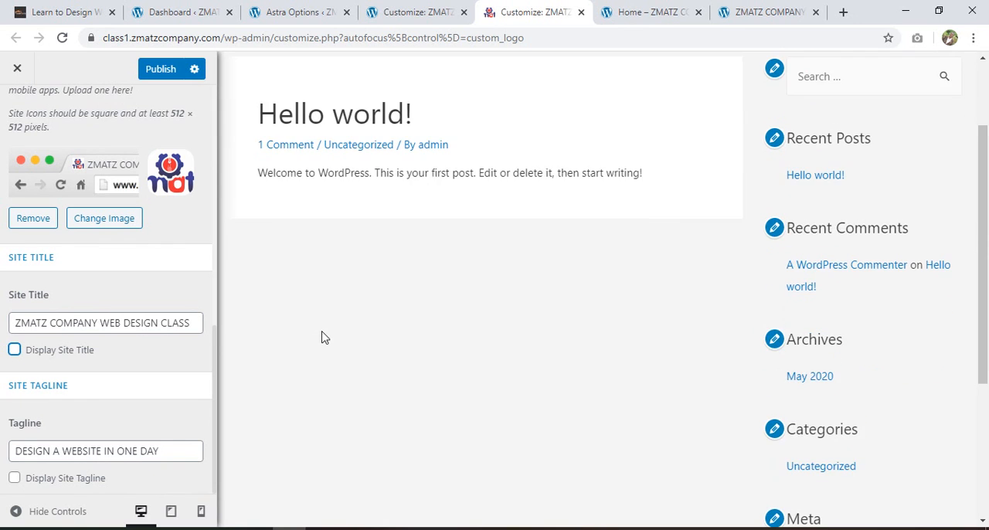
{"action": "scroll", "coordinate": [323, 337], "scroll_direction": "up", "scroll_amount": 2}
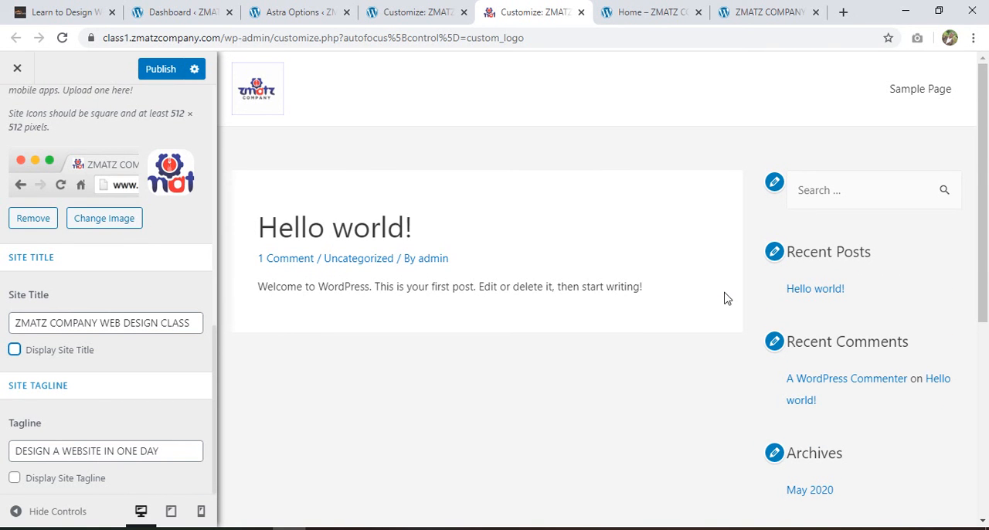
{"action": "left_click", "coordinate": [159, 69]}
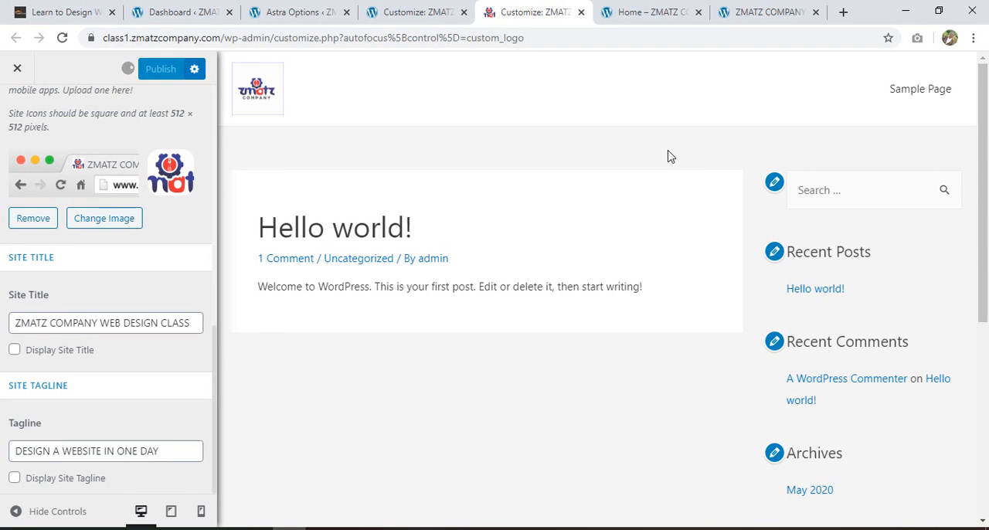
{"action": "left_click", "coordinate": [15, 69]}
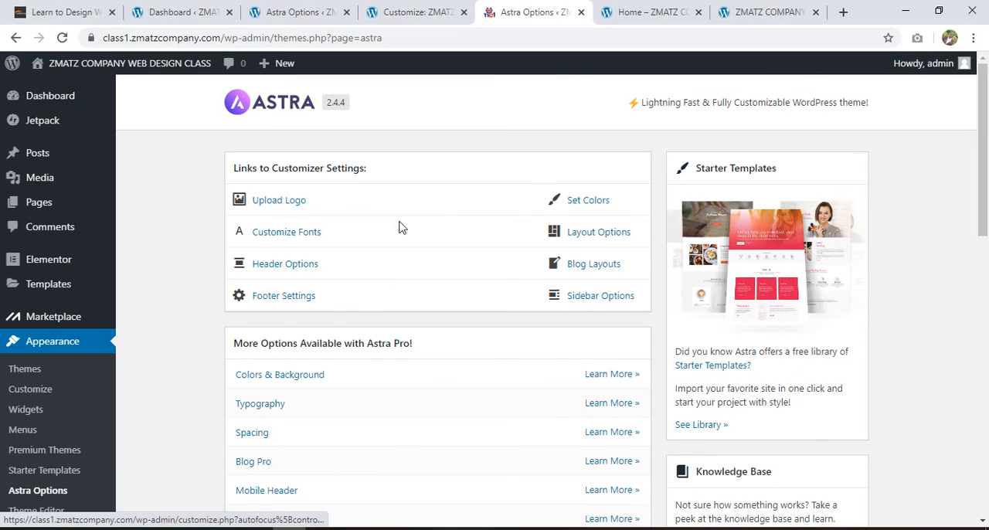
Open the Header Options from the Astra Options page and go into the Primary Header settings
{"action": "left_click", "coordinate": [288, 265]}
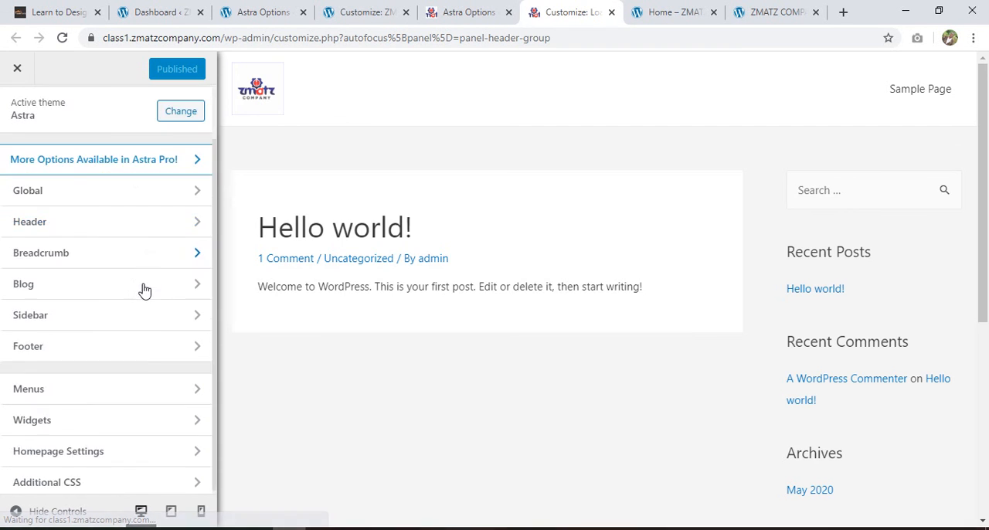
{"action": "left_click", "coordinate": [142, 288]}
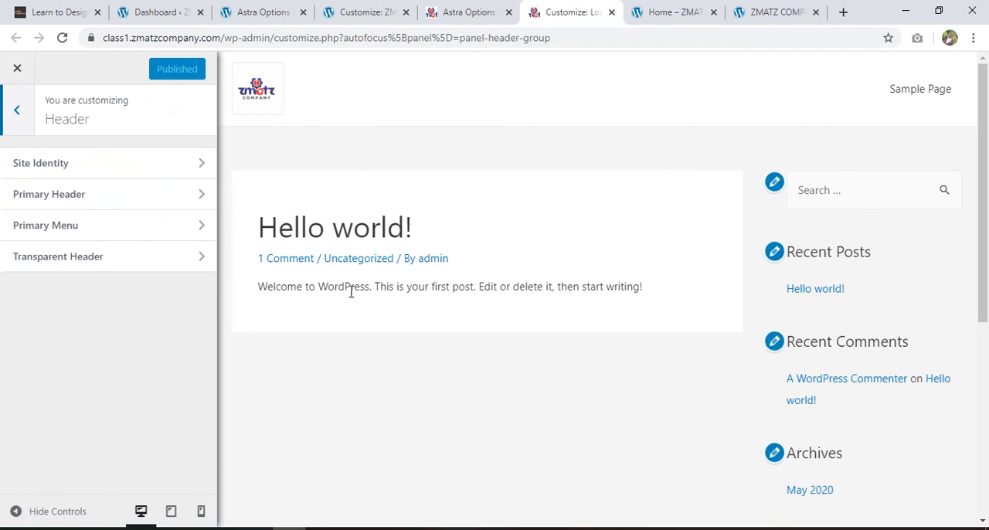
{"action": "left_click", "coordinate": [13, 110]}
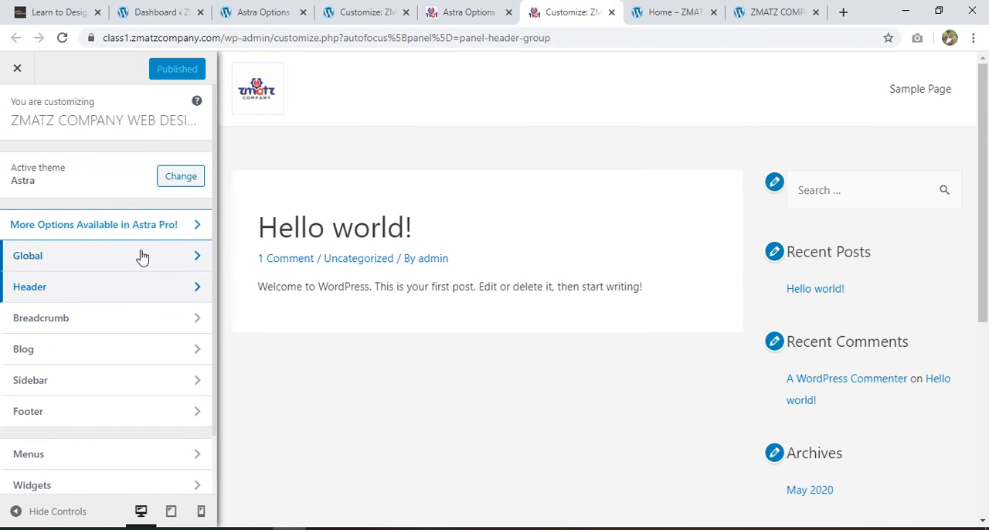
{"action": "left_click", "coordinate": [142, 287]}
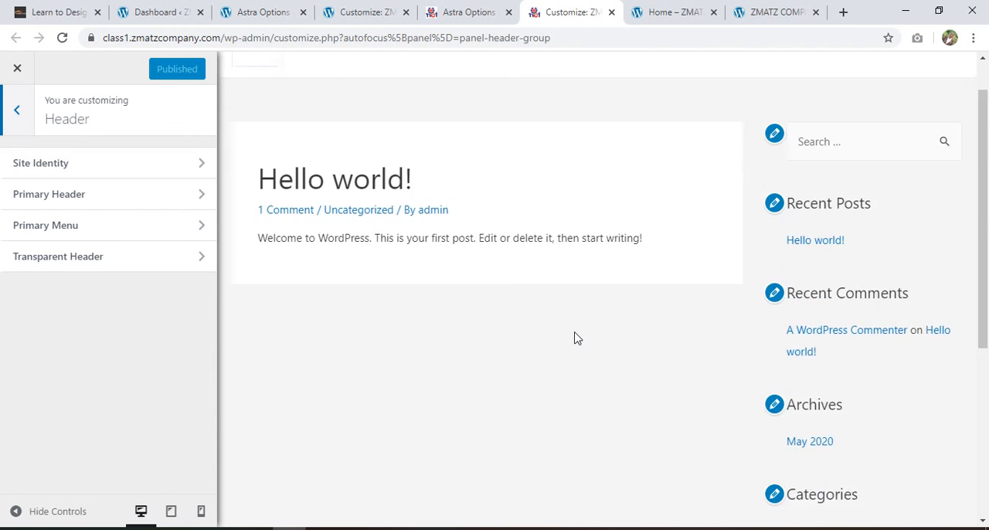
{"action": "scroll", "coordinate": [576, 337], "scroll_direction": "down", "scroll_amount": 5}
{"action": "scroll", "coordinate": [576, 337], "scroll_direction": "up", "scroll_amount": 5}
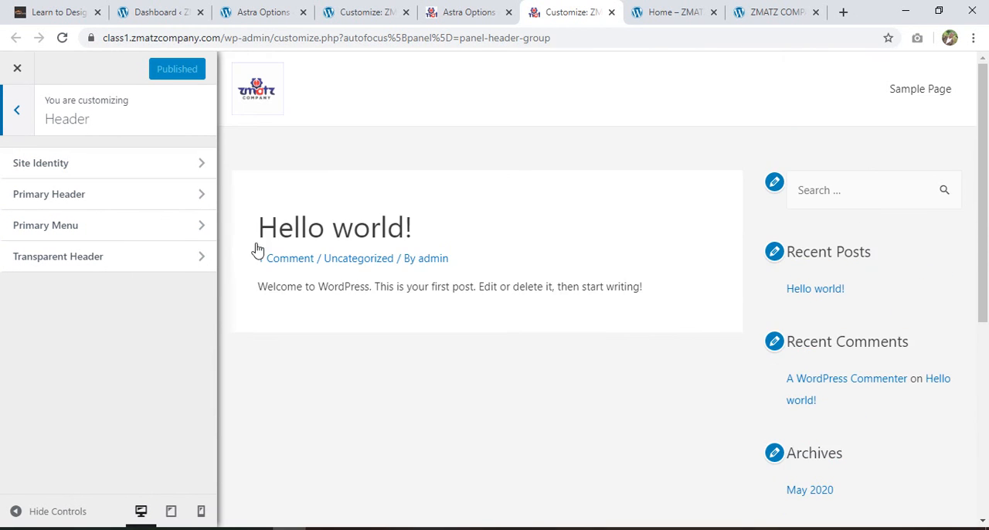
{"action": "left_click", "coordinate": [147, 192]}
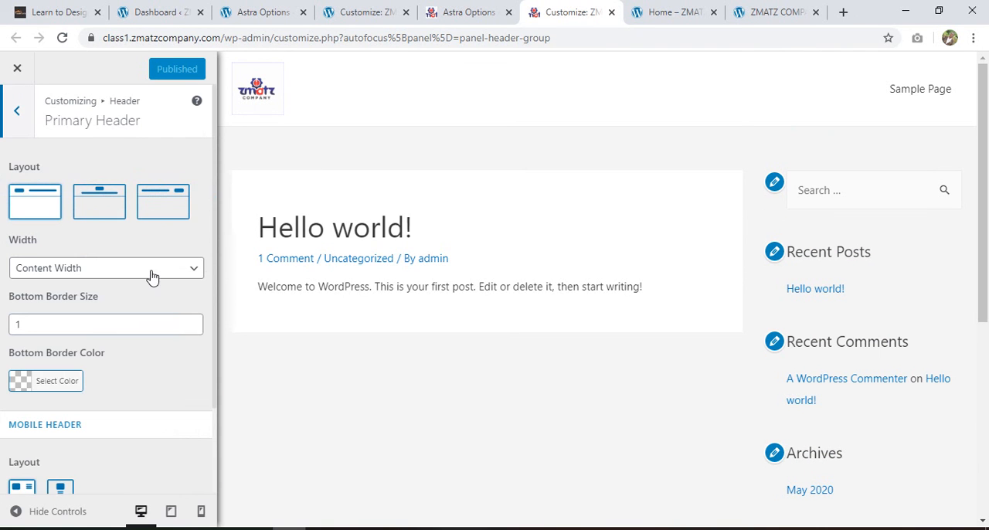
Try the centered-logo and Logo Right layouts for the primary header, and restore the logo-left layout
{"action": "scroll", "coordinate": [150, 279], "scroll_direction": "down", "scroll_amount": 2}
{"action": "scroll", "coordinate": [150, 276], "scroll_direction": "up", "scroll_amount": 2}
{"action": "left_click", "coordinate": [108, 198]}
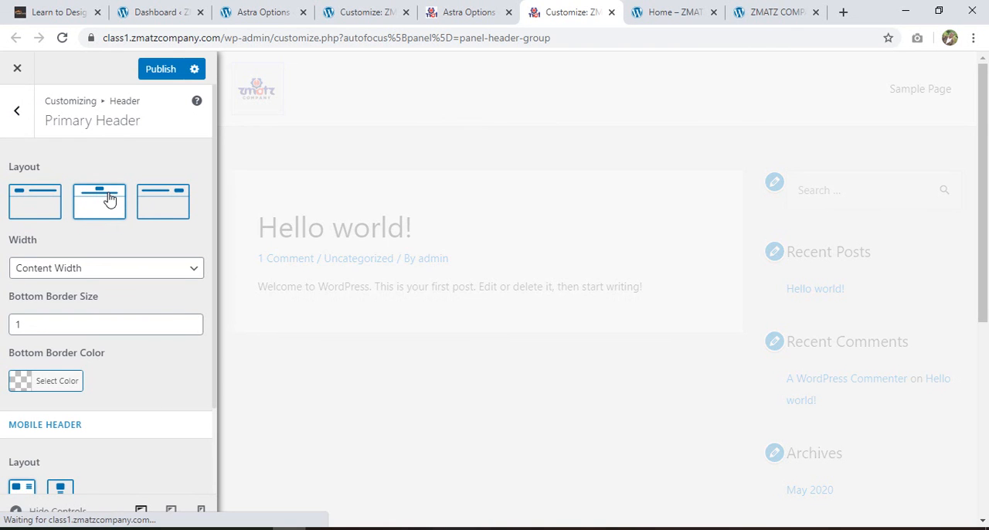
{"action": "left_click", "coordinate": [164, 203]}
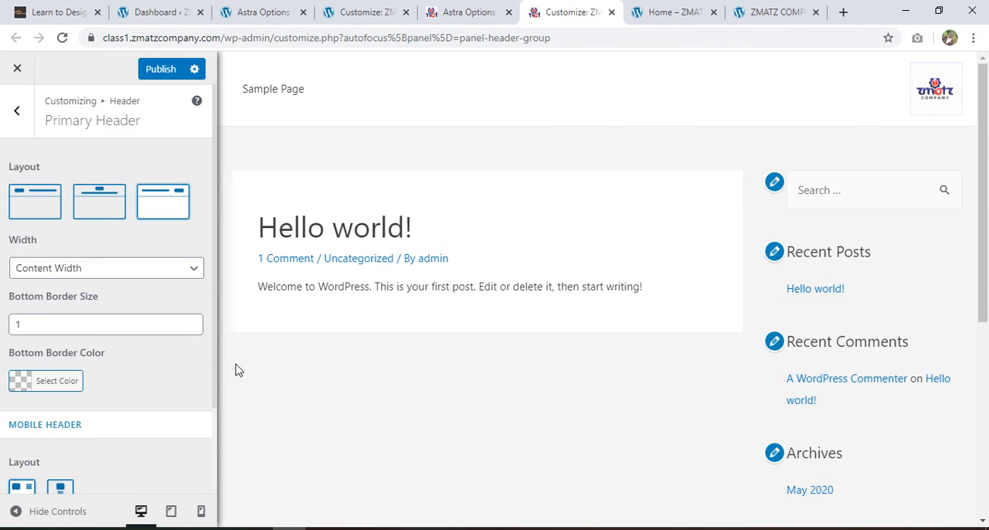
{"action": "scroll", "coordinate": [97, 390], "scroll_direction": "down", "scroll_amount": 2}
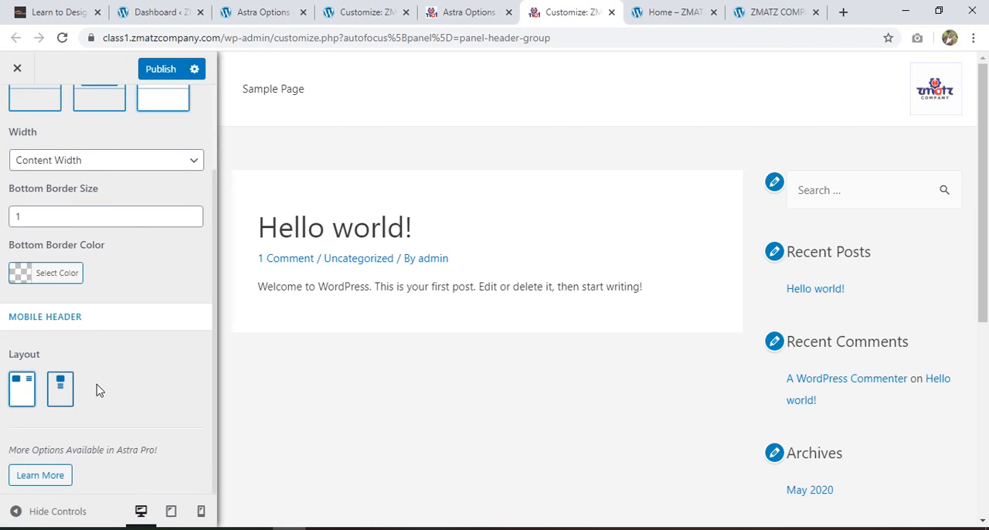
{"action": "scroll", "coordinate": [96, 390], "scroll_direction": "up", "scroll_amount": 2}
{"action": "left_click", "coordinate": [28, 204]}
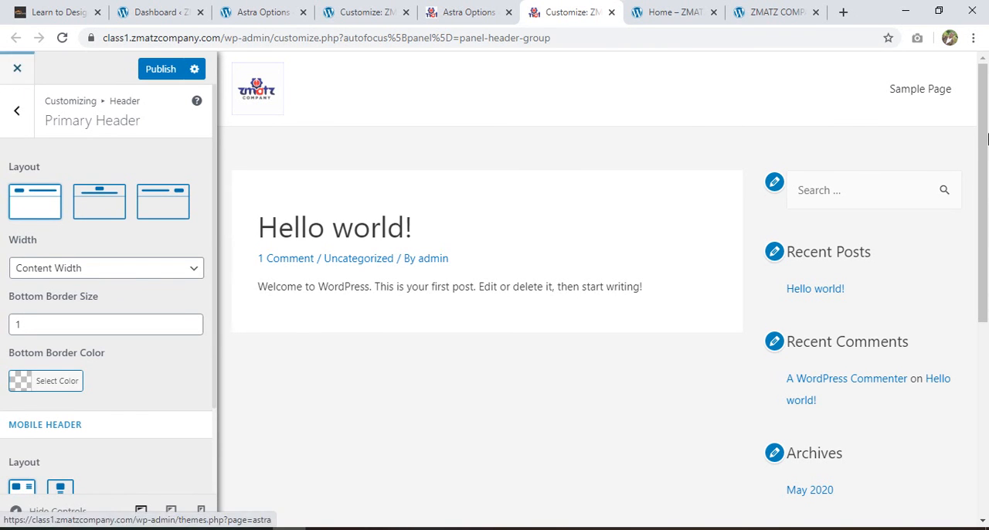
Check the page preview down to the footer and leave the header customizer without publishing
{"action": "scroll", "coordinate": [927, 311], "scroll_direction": "down", "scroll_amount": 5}
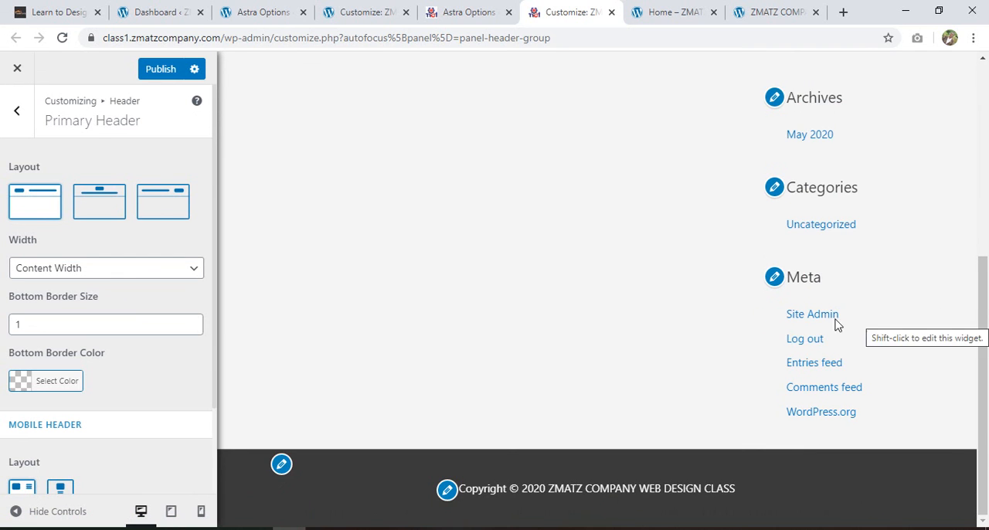
{"action": "scroll", "coordinate": [862, 324], "scroll_direction": "up", "scroll_amount": 5}
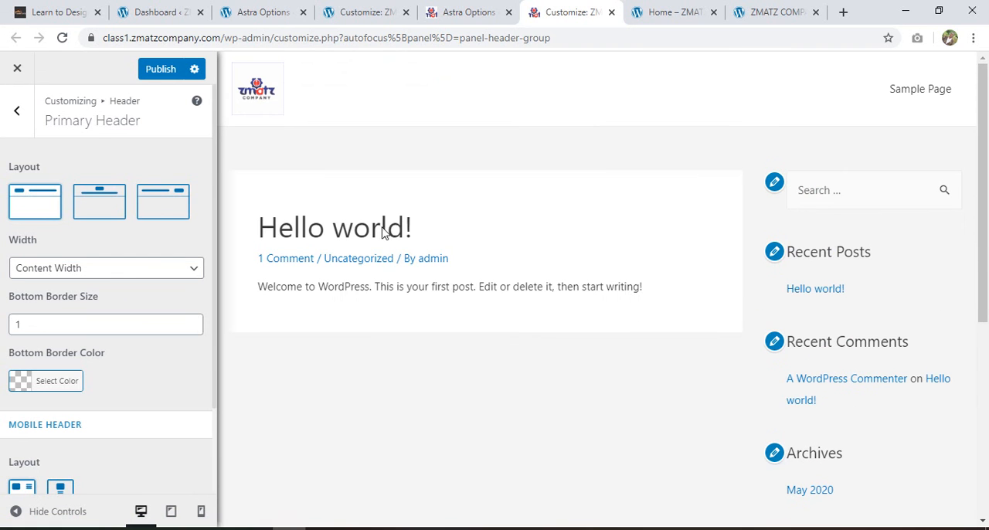
{"action": "left_click", "coordinate": [14, 70]}
{"action": "left_click", "coordinate": [566, 135]}
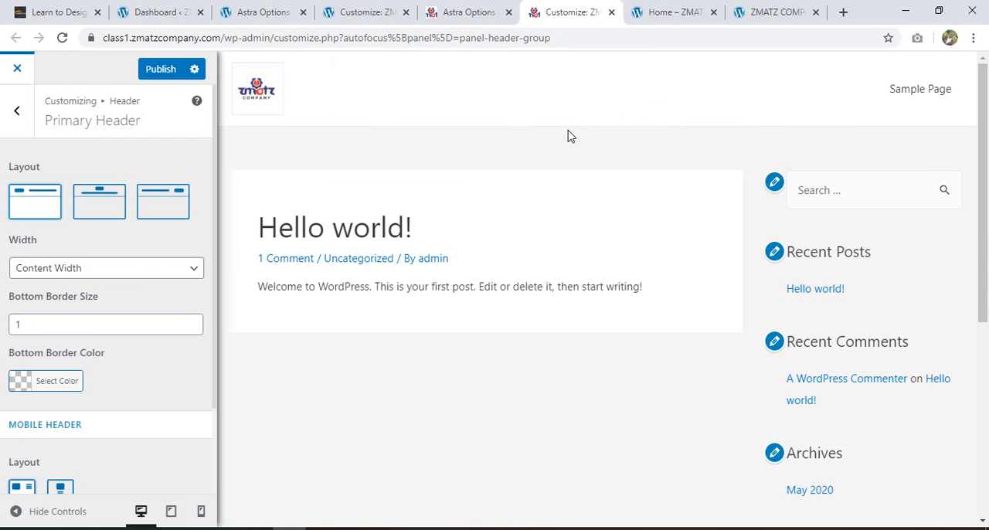